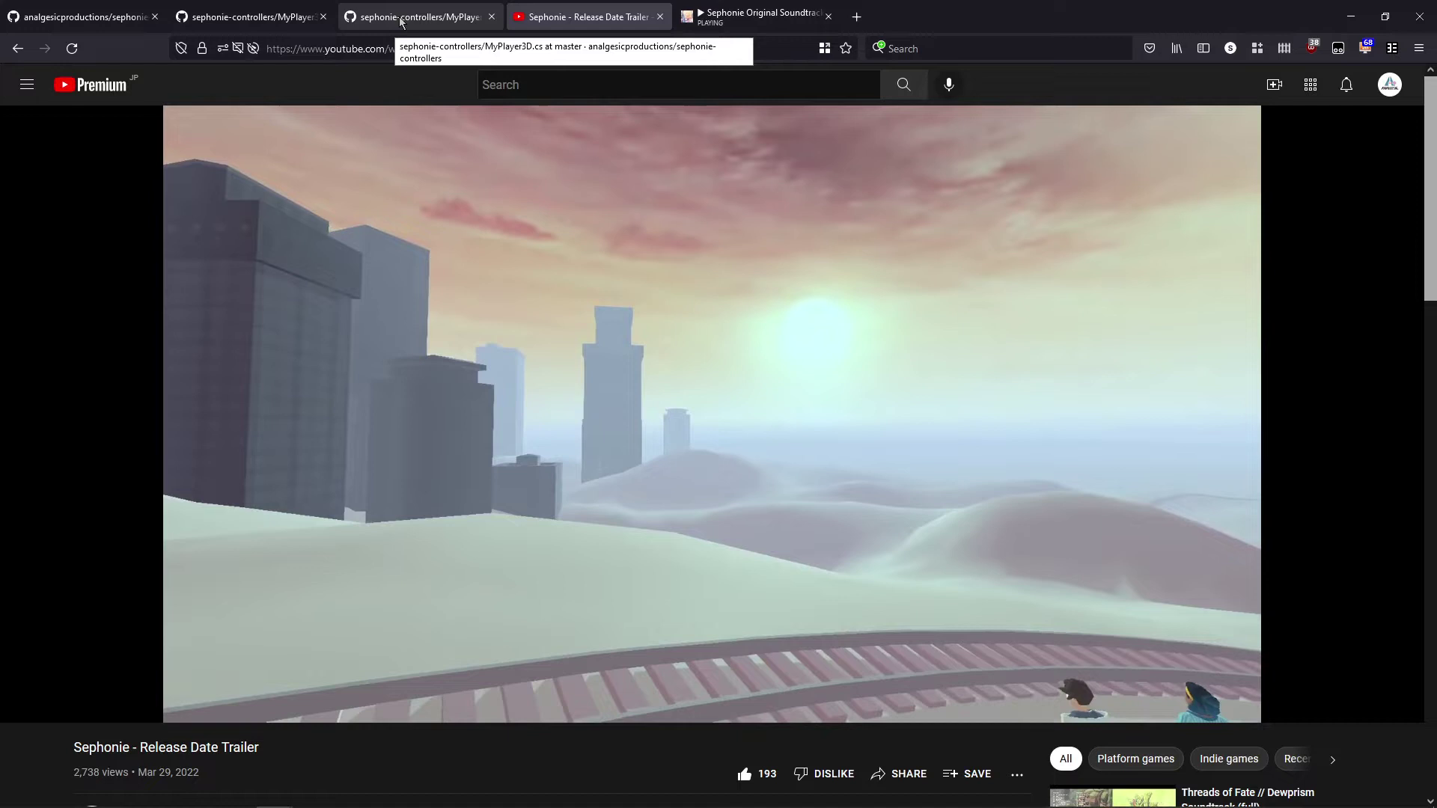
- Look through the declarations at the beginning of the MyPlayer3D.cs source file on GitHub
{"action": "left_click", "coordinate": [412, 19]}
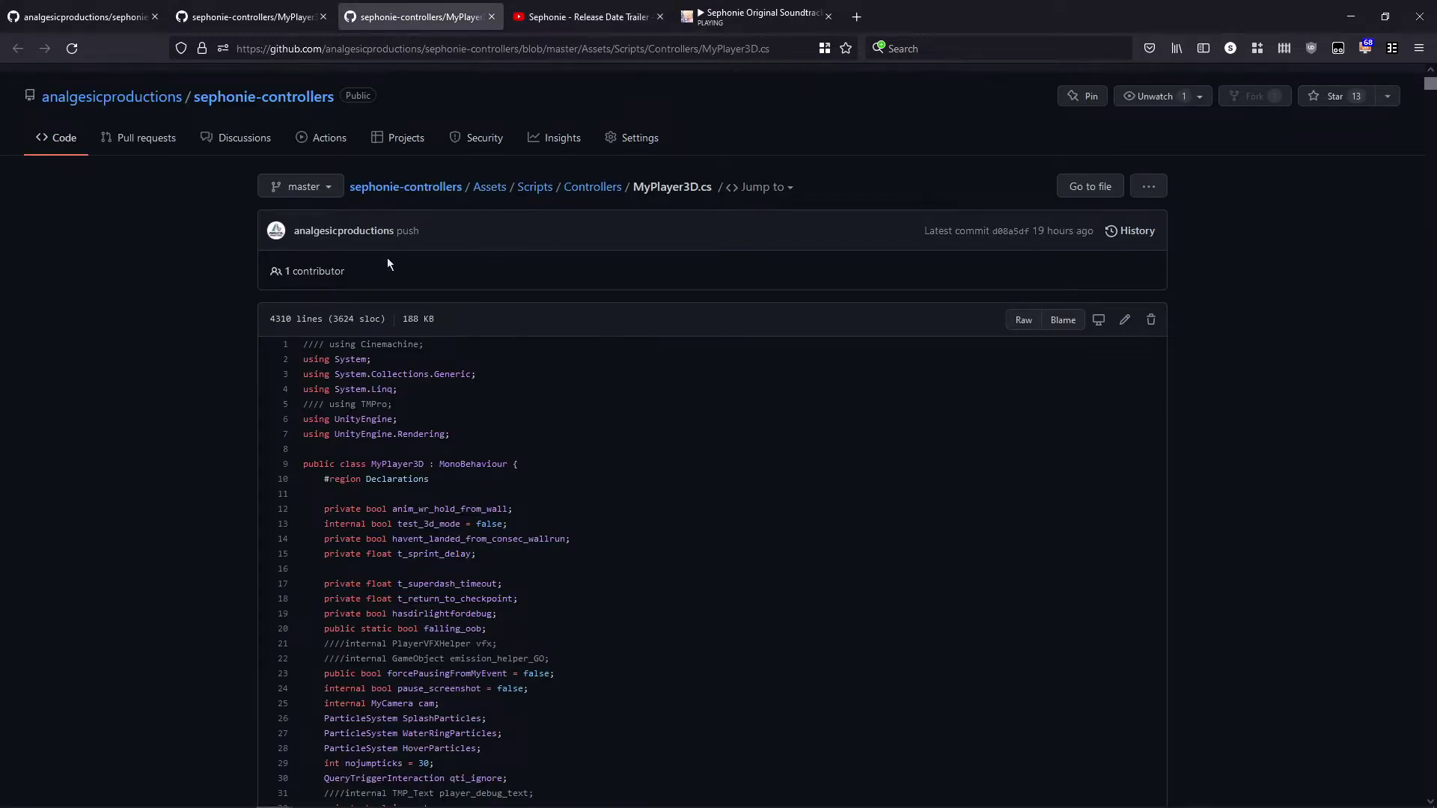
{"action": "scroll", "coordinate": [512, 435], "scroll_direction": "down", "scroll_amount": 3}
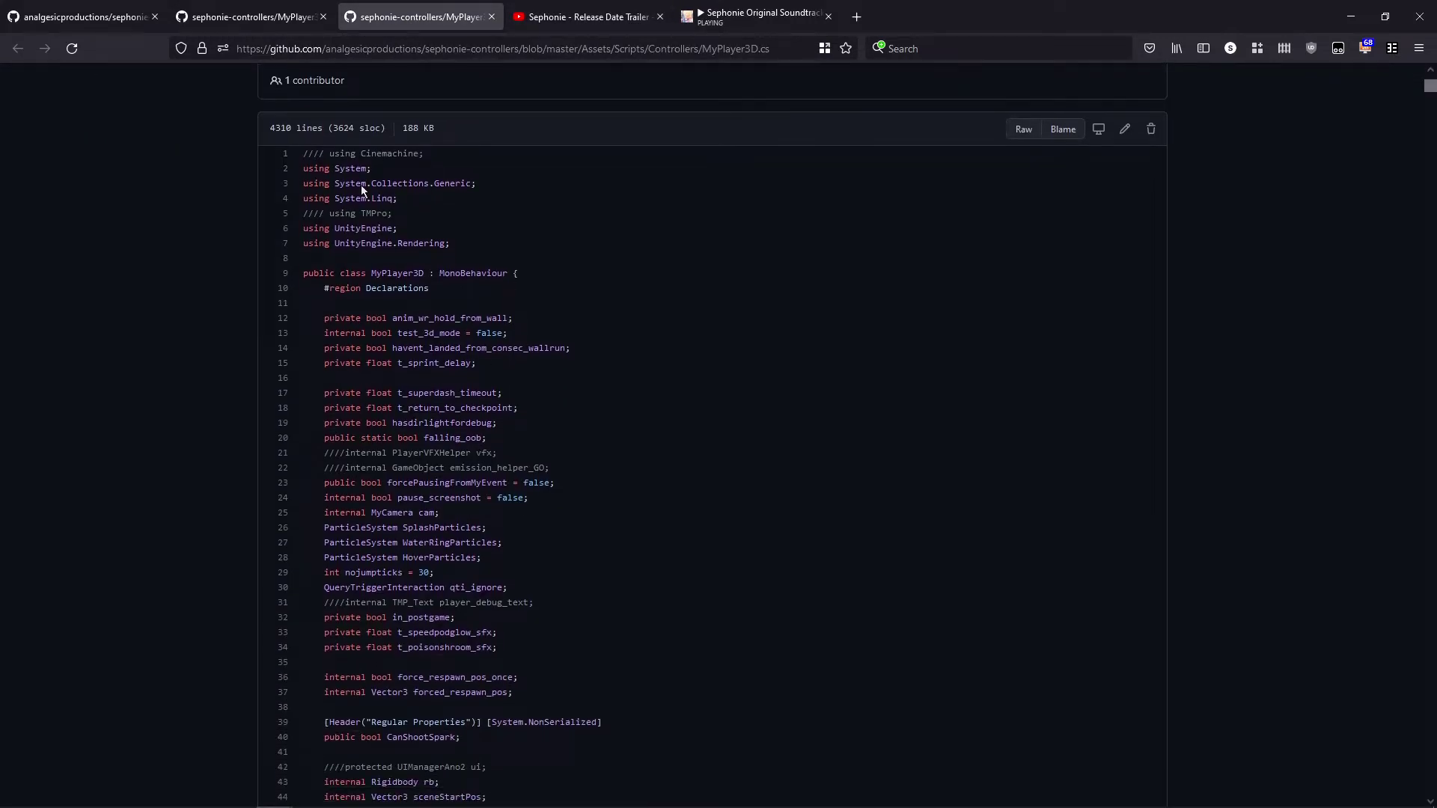
{"action": "key", "text": "Down"}
{"action": "key", "text": "Down"}
- Review the sephonie-controllers repository page and its README, highlighting the required Unity version under "How to use this repository"
{"action": "left_click", "coordinate": [125, 24]}
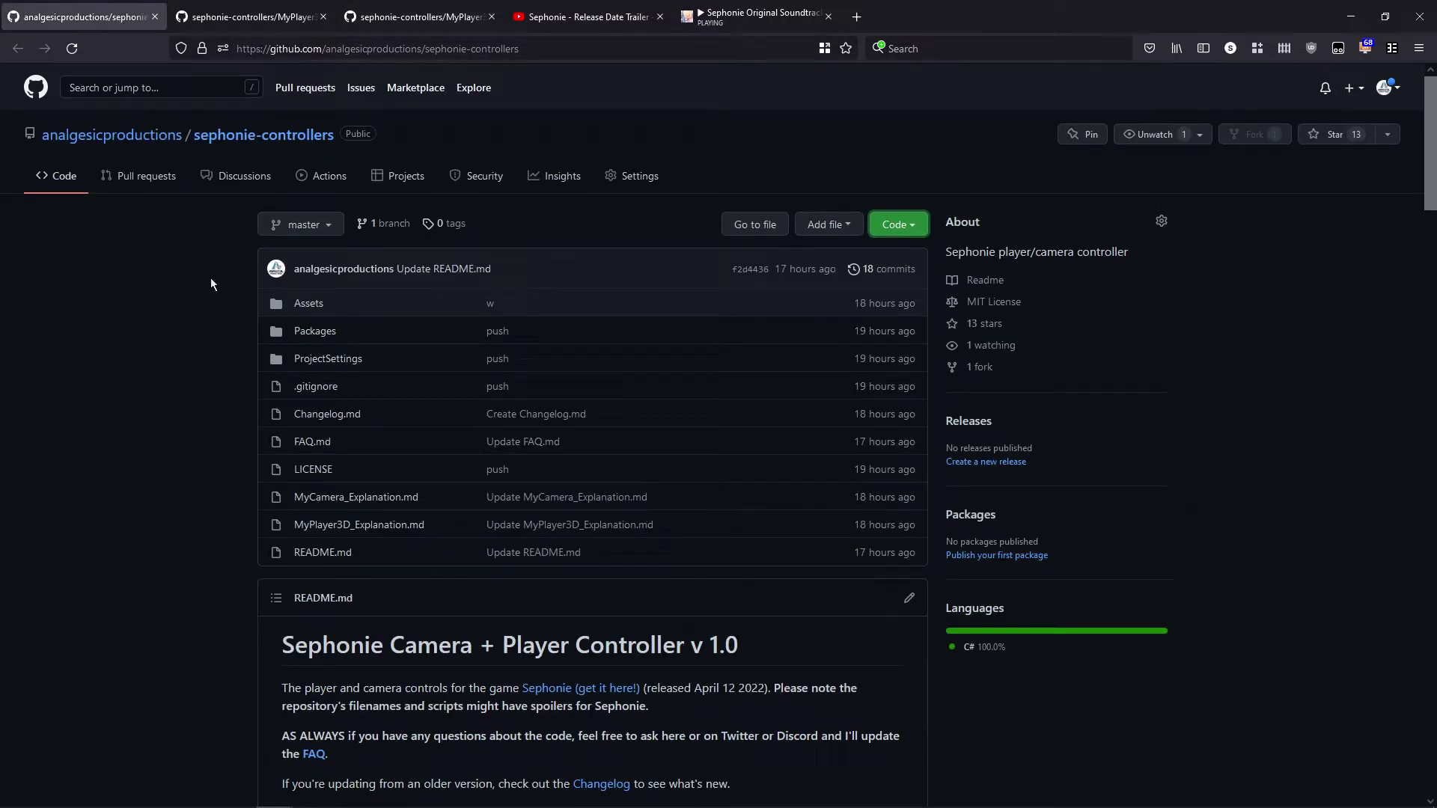
{"action": "scroll", "coordinate": [207, 310], "scroll_direction": "down", "scroll_amount": 1}
{"action": "scroll", "coordinate": [207, 311], "scroll_direction": "down", "scroll_amount": 3}
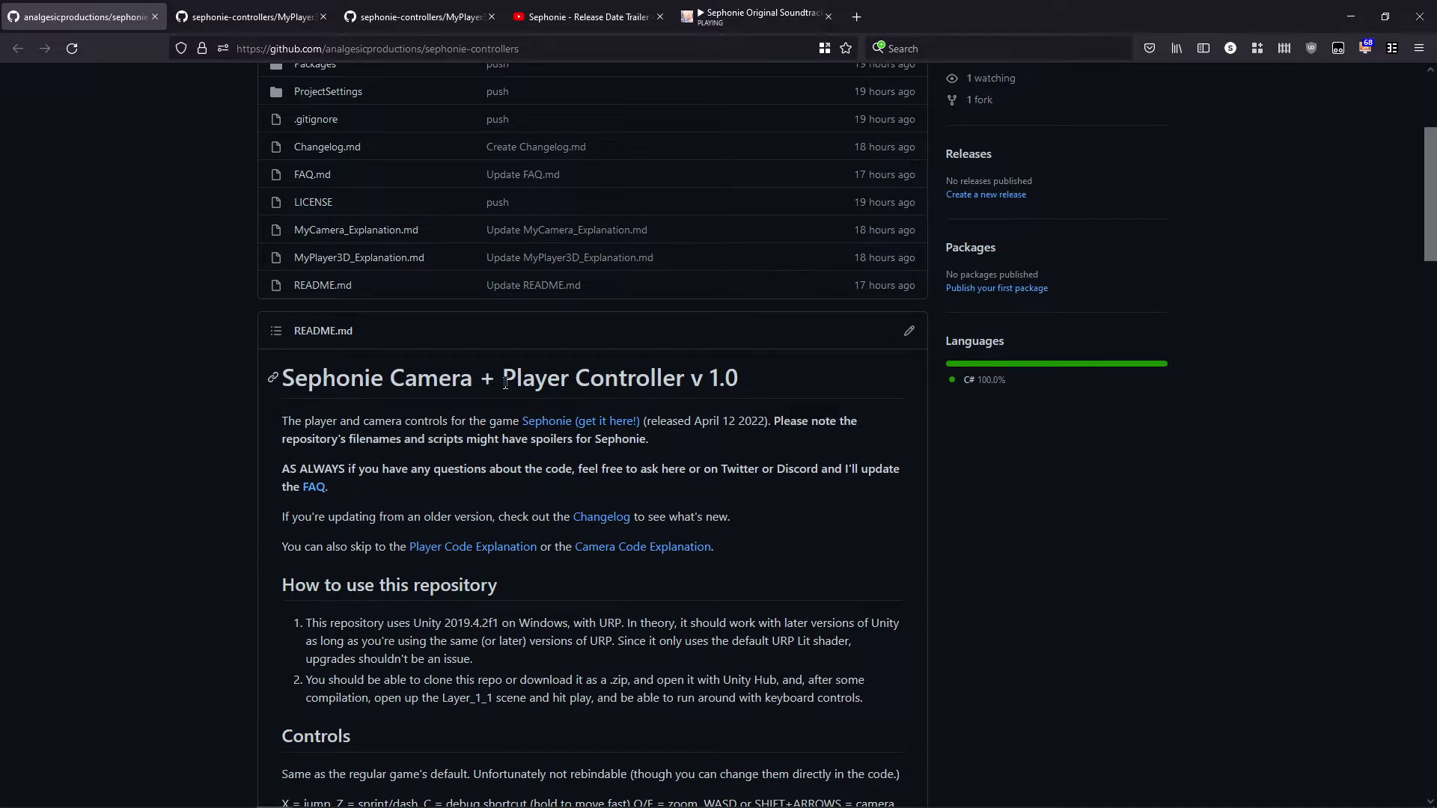
{"action": "scroll", "coordinate": [404, 233], "scroll_direction": "up", "scroll_amount": 4}
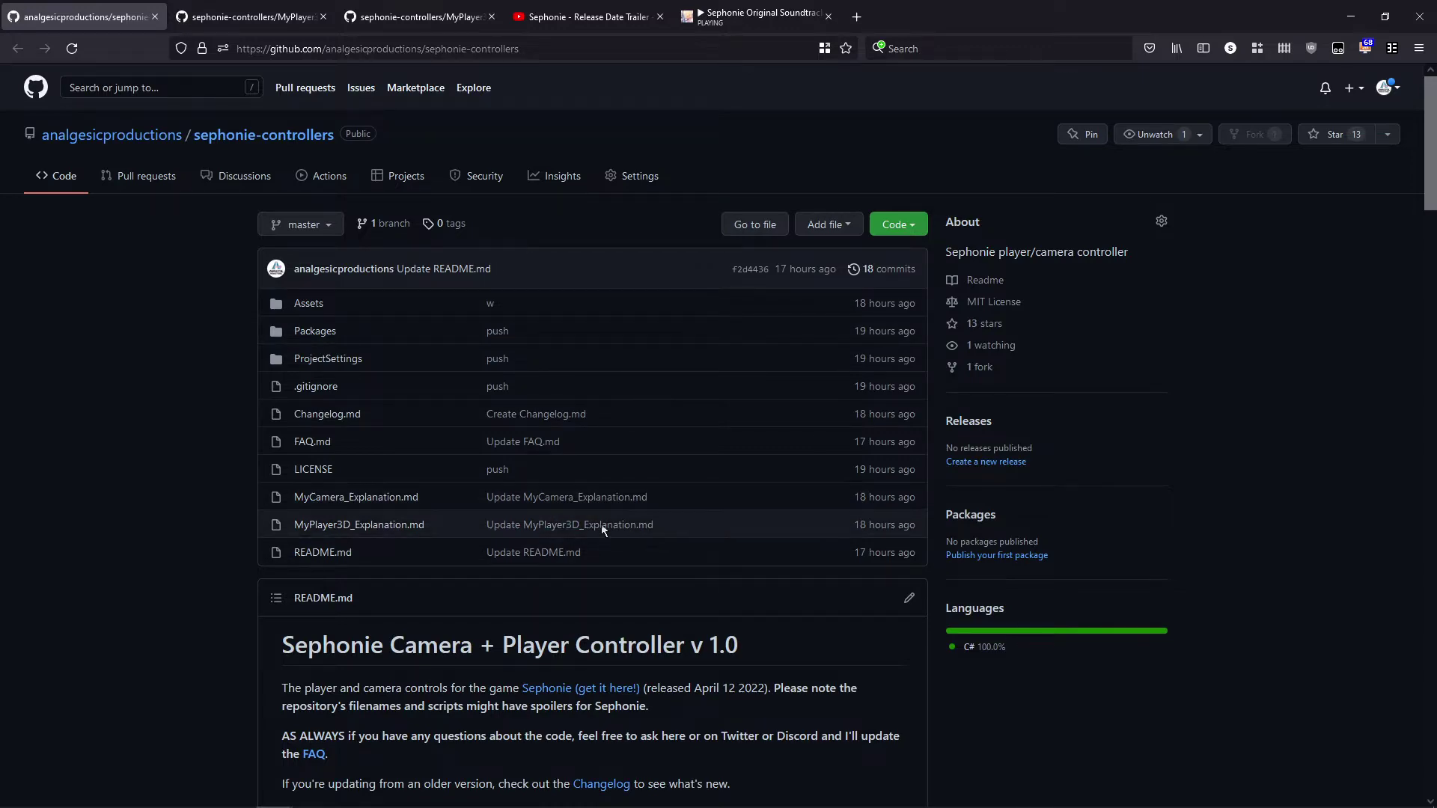
{"action": "scroll", "coordinate": [362, 560], "scroll_direction": "down", "scroll_amount": 7}
{"action": "scroll", "coordinate": [383, 497], "scroll_direction": "down", "scroll_amount": 1}
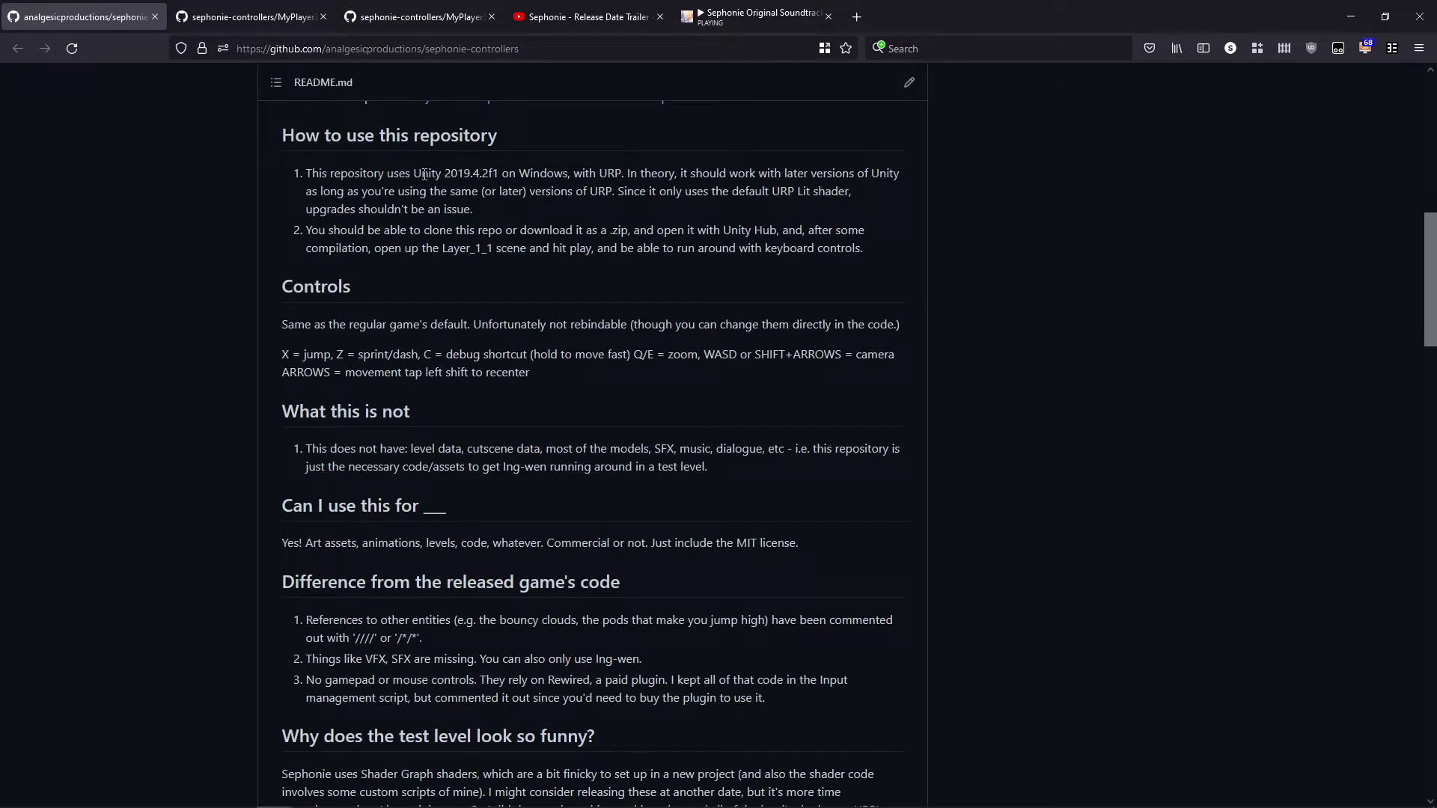
{"action": "left_click_drag", "start_coordinate": [413, 174], "coordinate": [513, 178]}
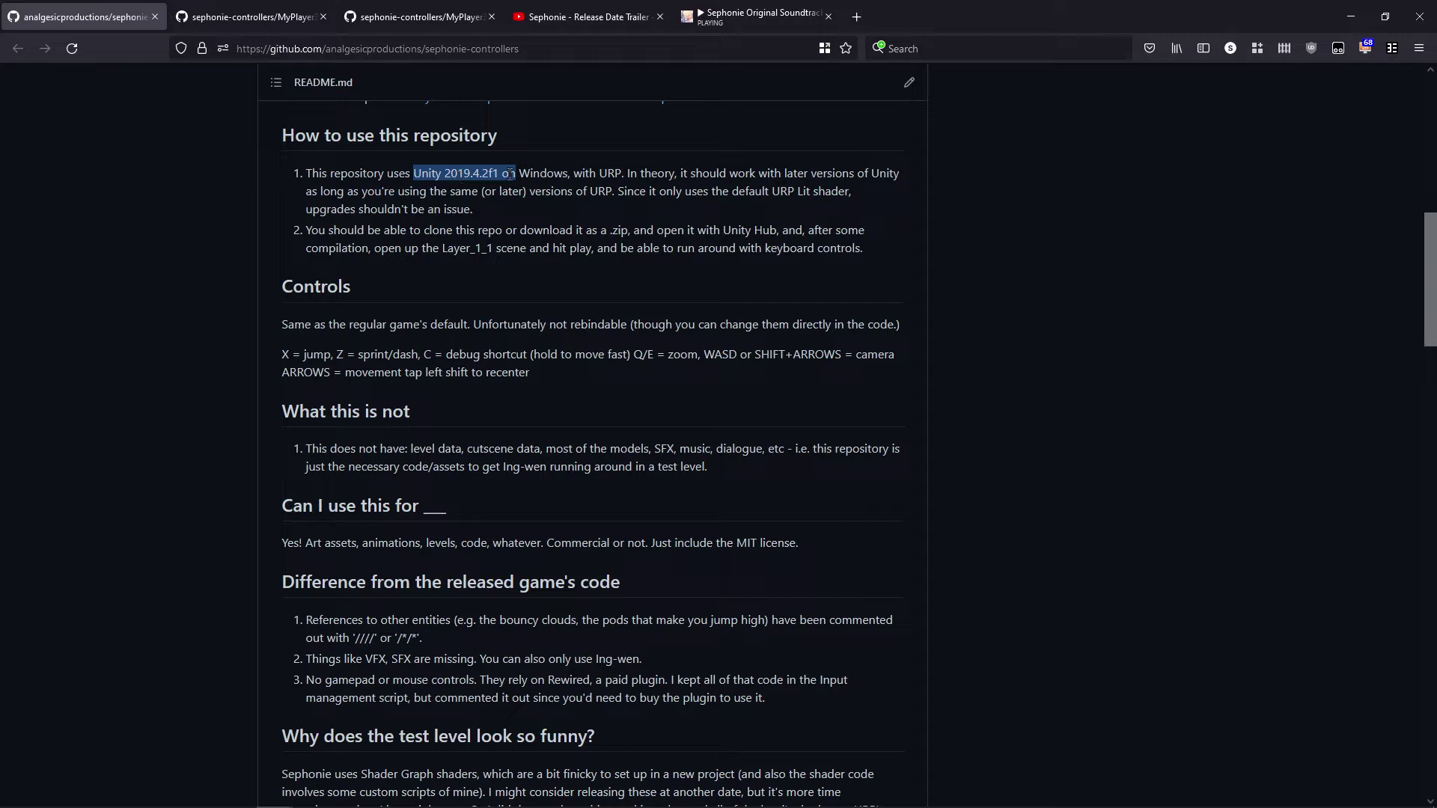
{"action": "scroll", "coordinate": [458, 348], "scroll_direction": "up", "scroll_amount": 8}
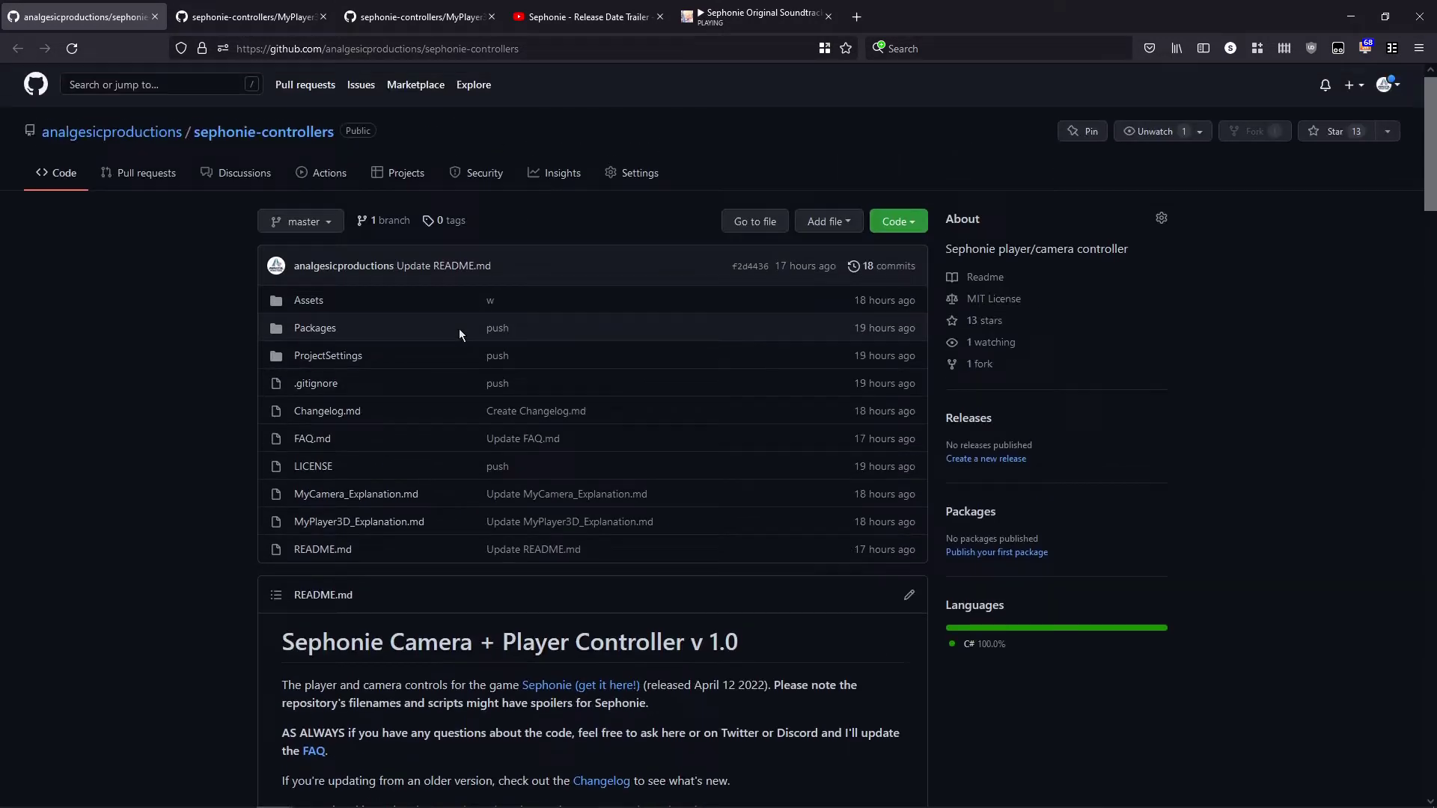
- Skim the MyPlayer3D.cs source from the variable declarations down to the dash and slope collision code
{"action": "left_click", "coordinate": [412, 21]}
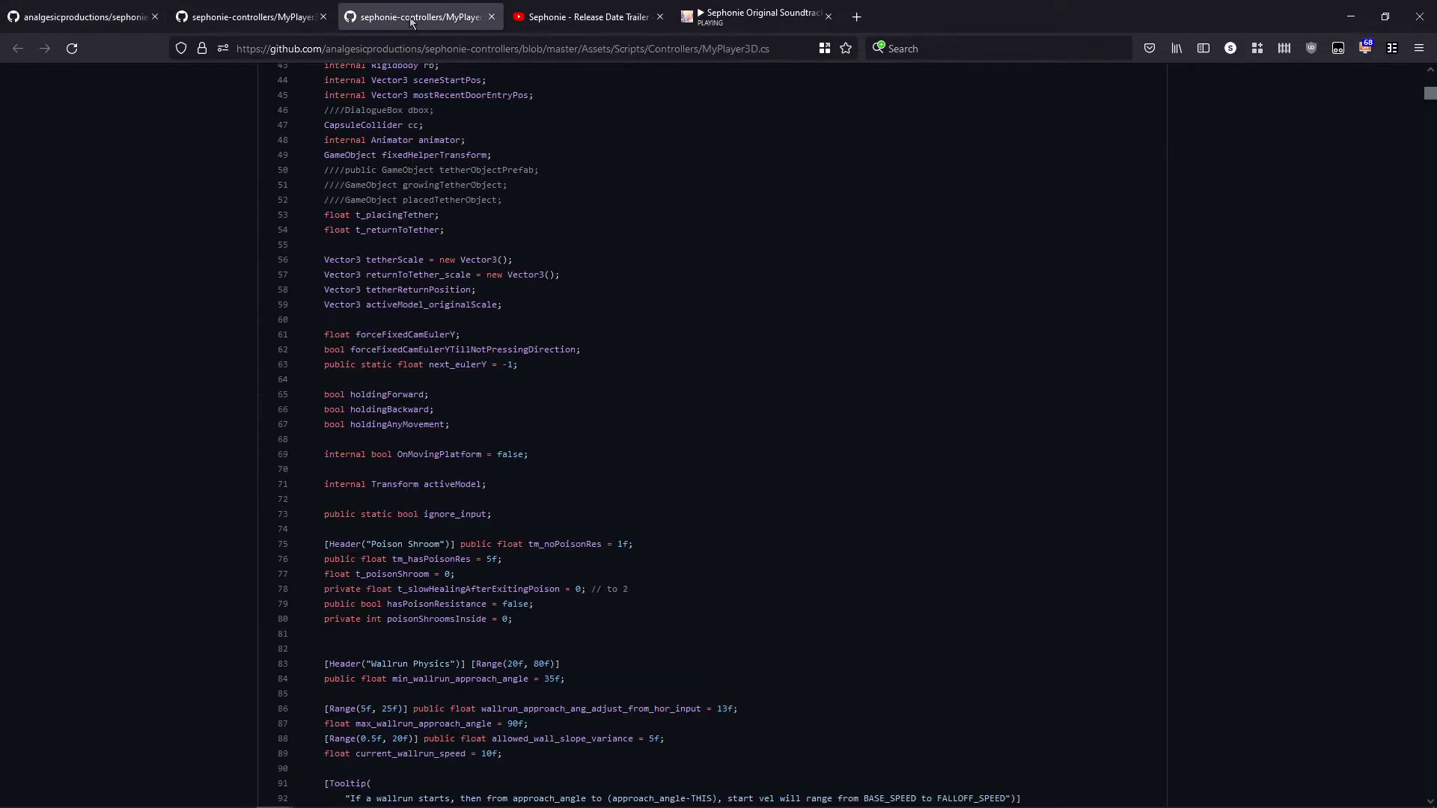
{"action": "scroll", "coordinate": [494, 187], "scroll_direction": "down", "scroll_amount": 20}
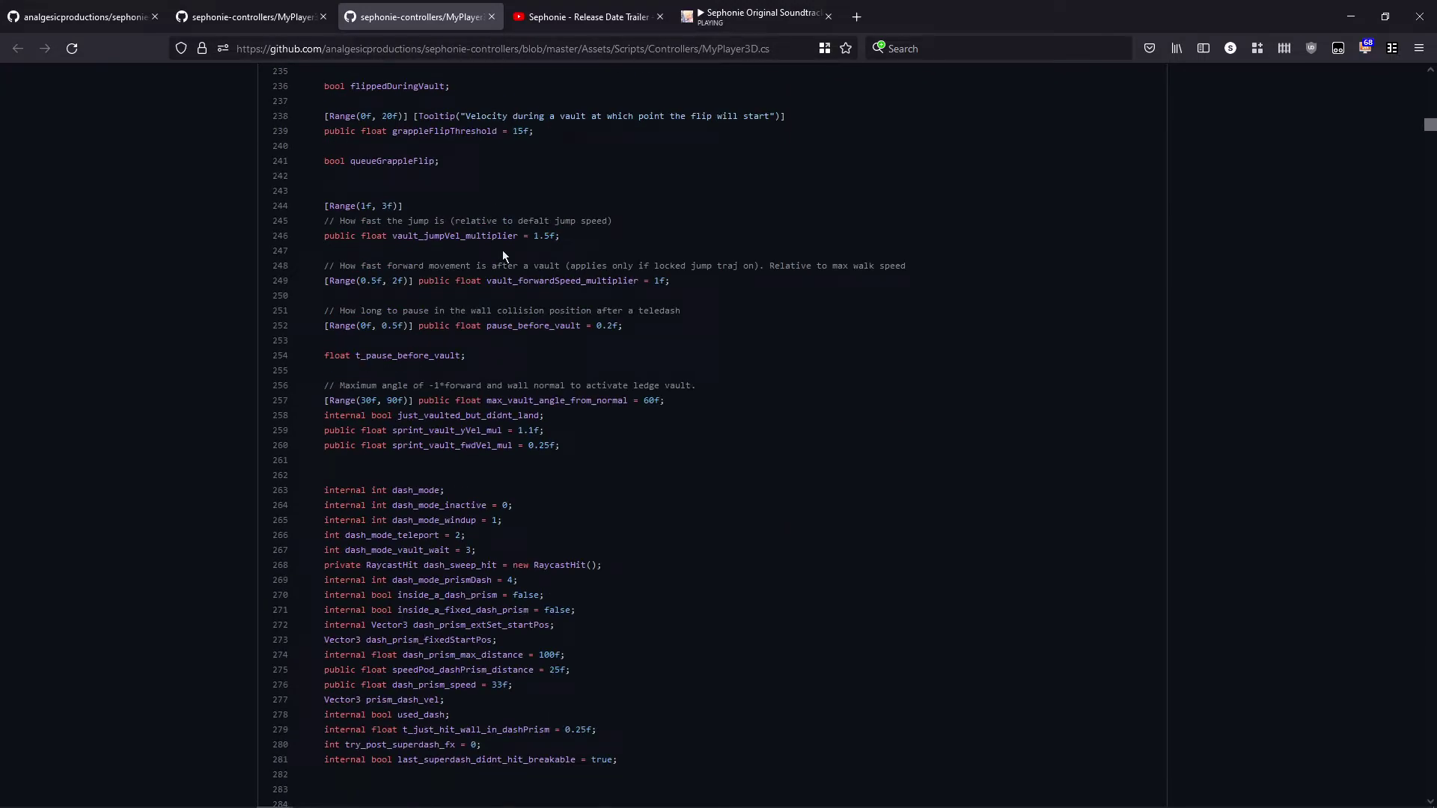
{"action": "scroll", "coordinate": [573, 353], "scroll_direction": "down", "scroll_amount": 20}
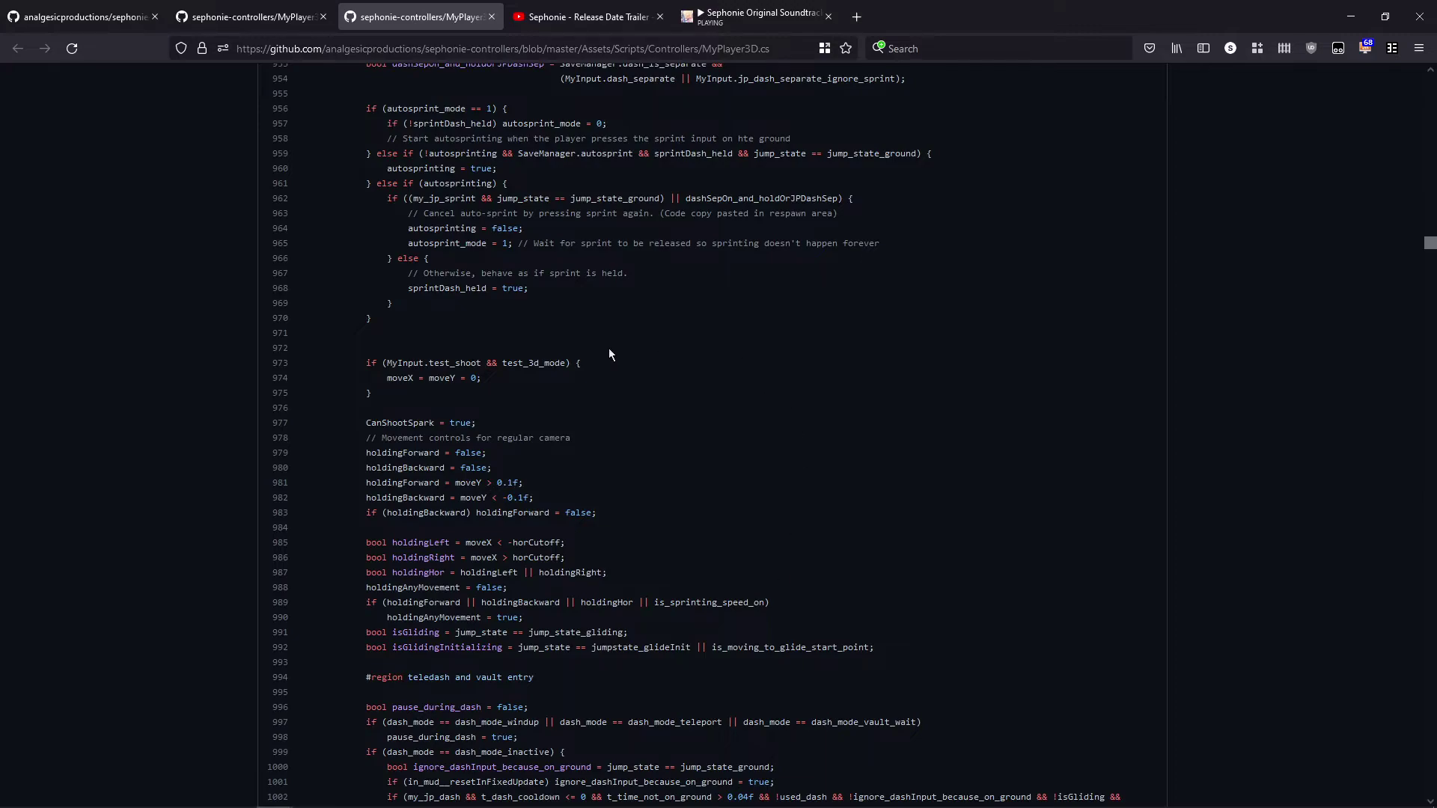
{"action": "scroll", "coordinate": [609, 348], "scroll_direction": "down", "scroll_amount": 20}
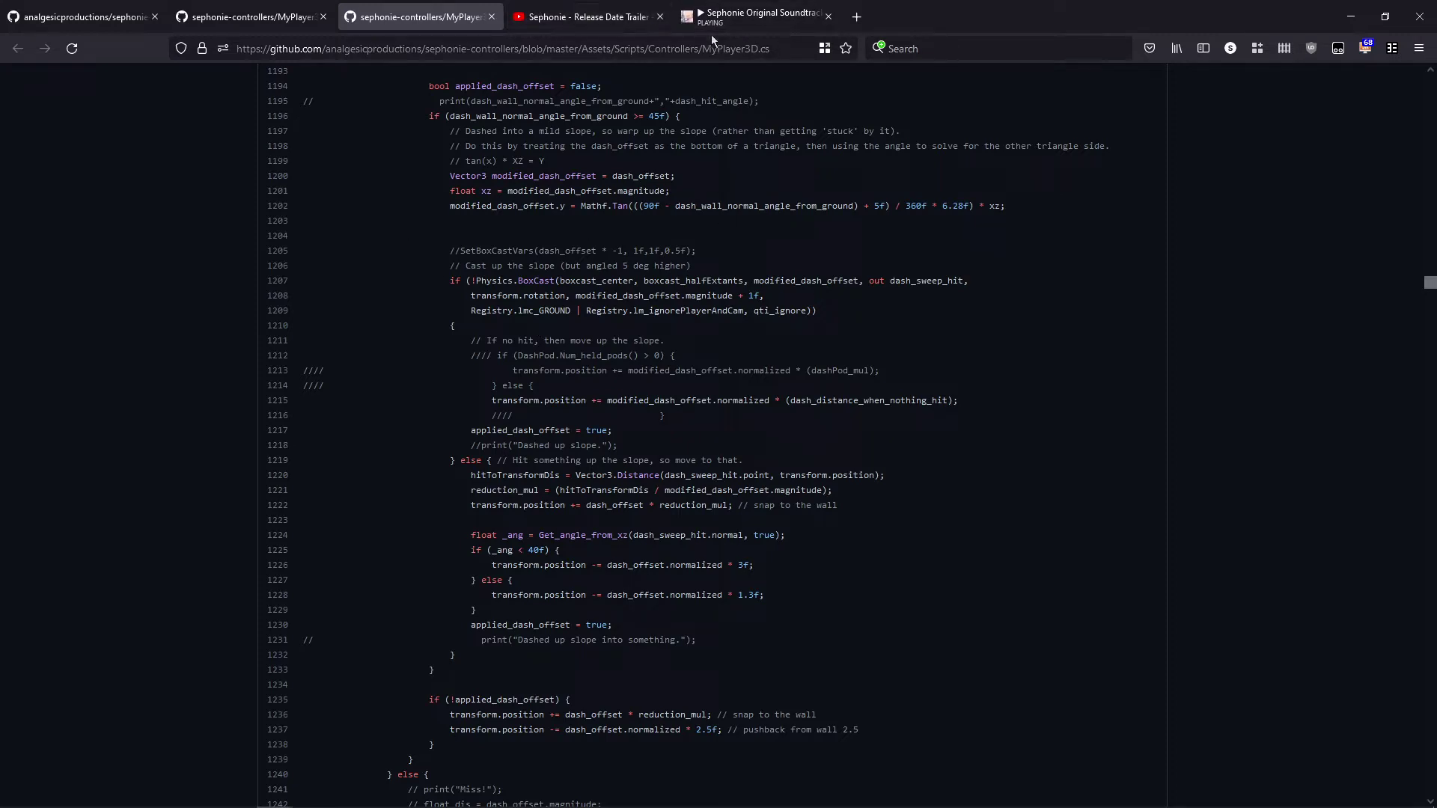
- Skim MyPlayer3D_Explanation.md from the Philosophy section down to the wallrunning and ground slope notes
{"action": "left_click", "coordinate": [196, 23]}
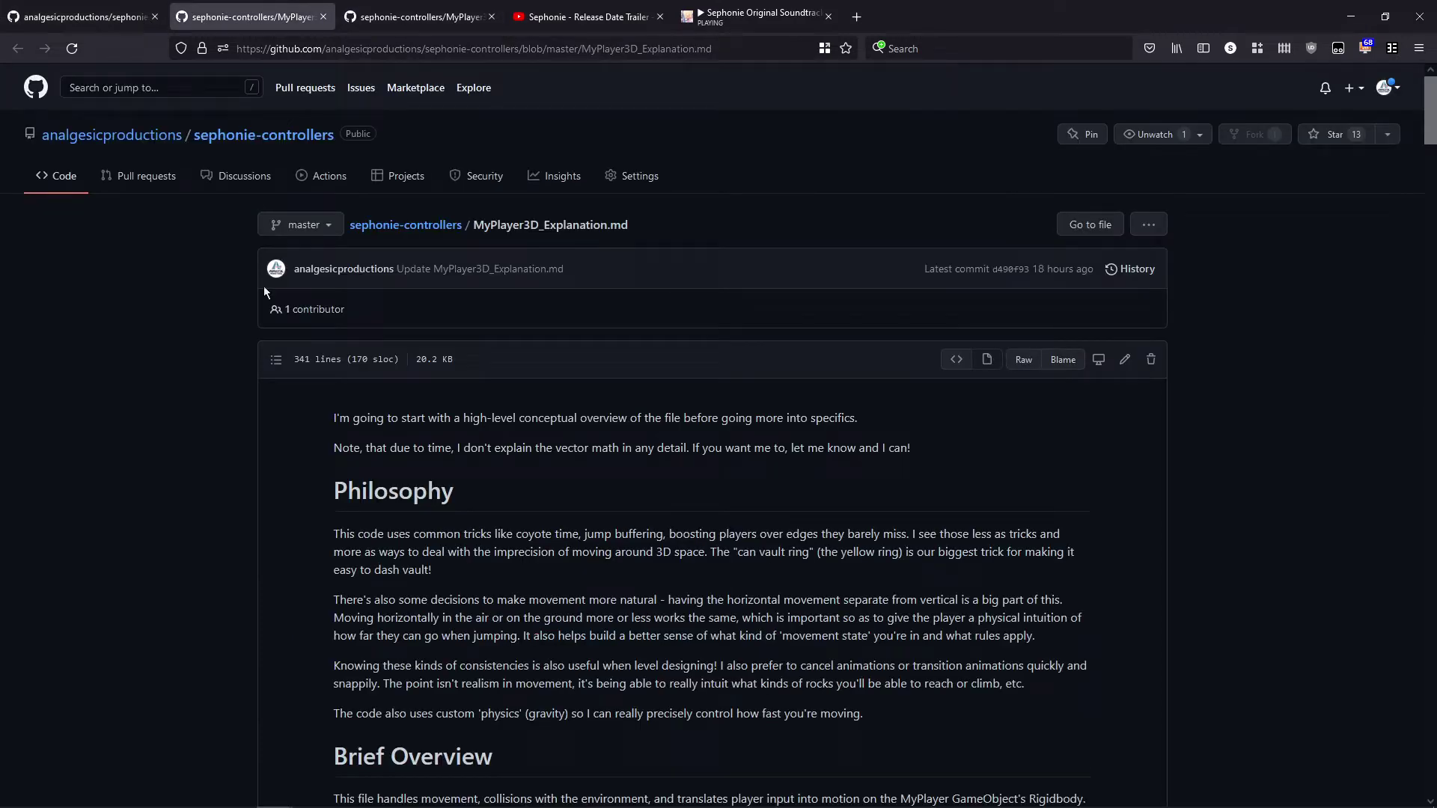
{"action": "scroll", "coordinate": [269, 376], "scroll_direction": "down", "scroll_amount": 2}
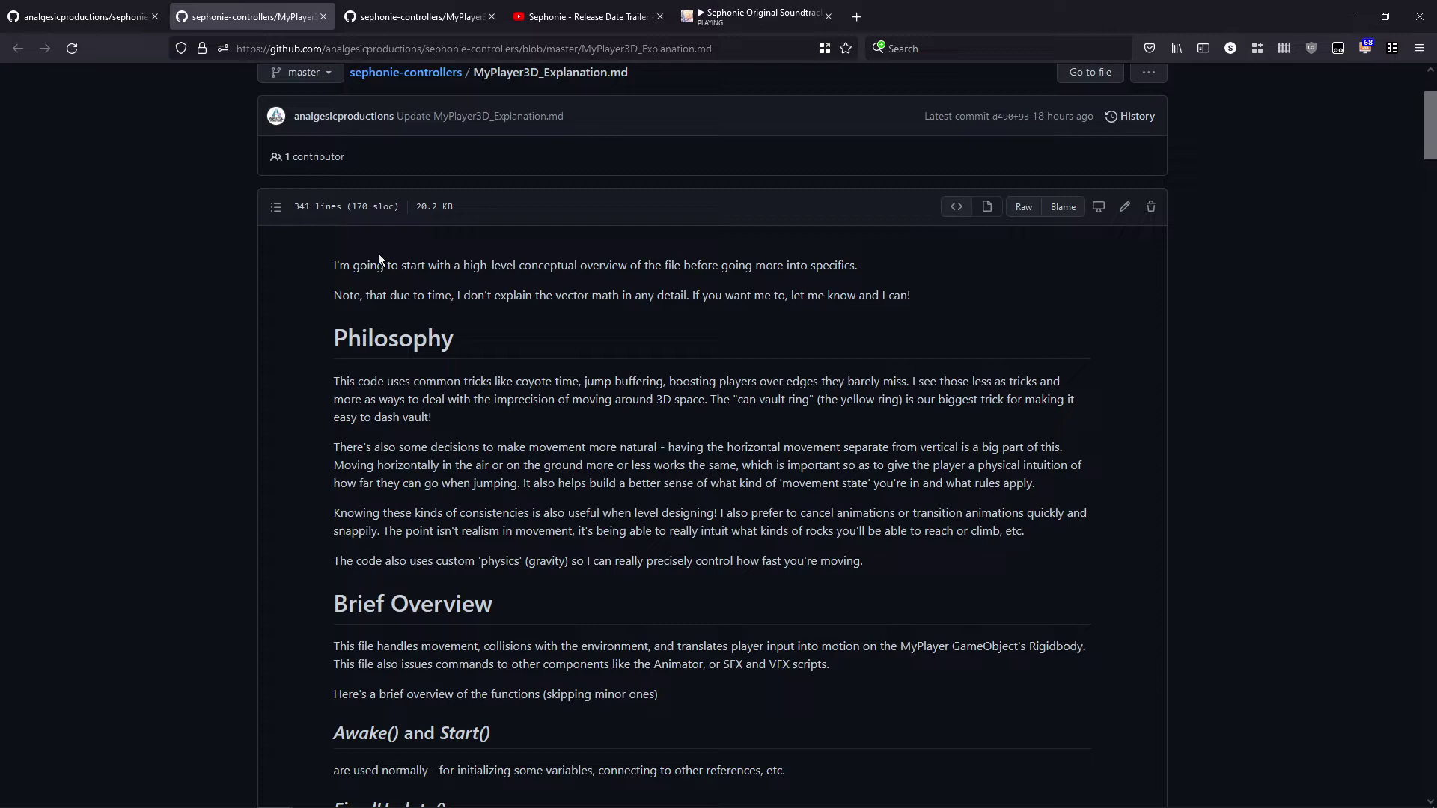
{"action": "scroll", "coordinate": [325, 420], "scroll_direction": "down", "scroll_amount": 15}
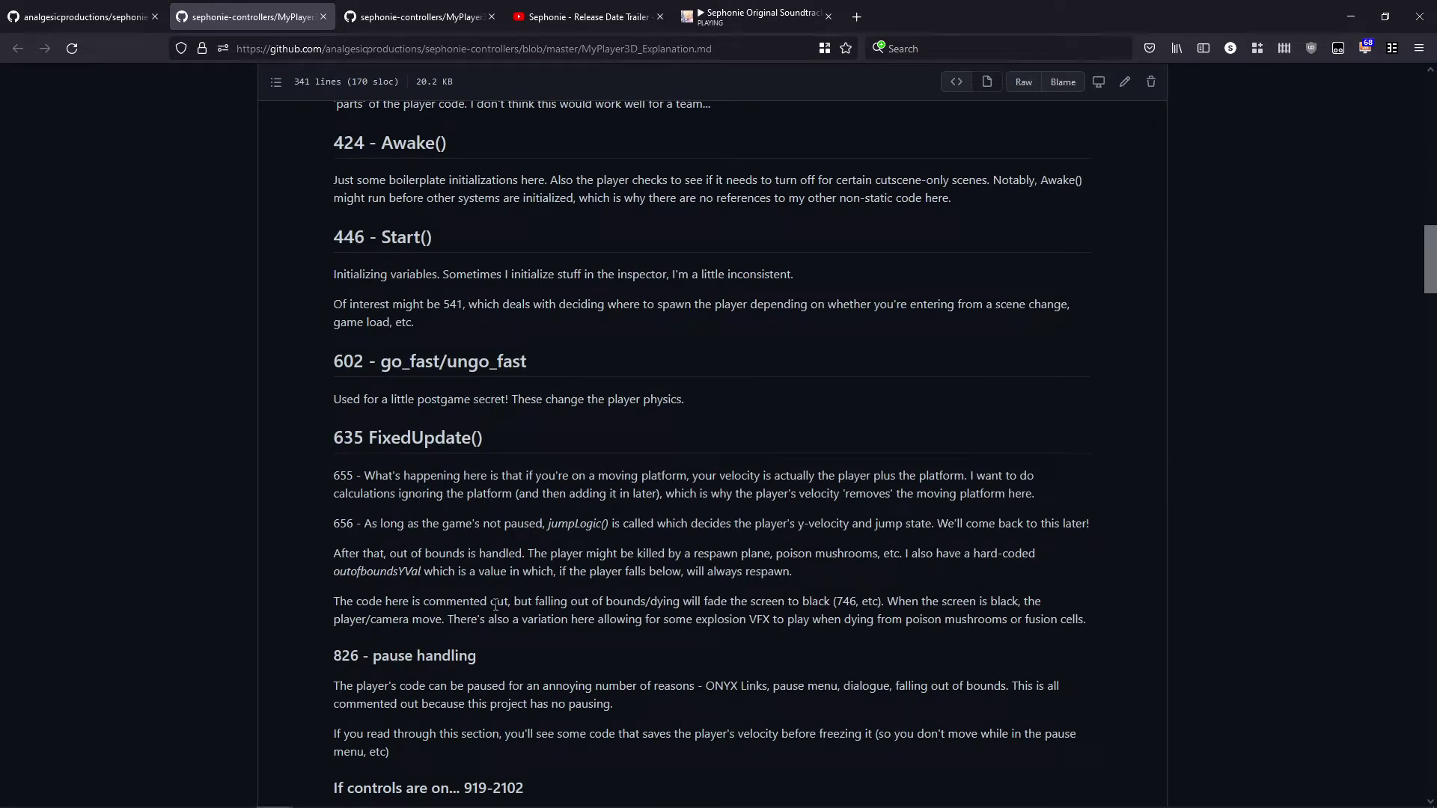
{"action": "scroll", "coordinate": [482, 513], "scroll_direction": "down", "scroll_amount": 9}
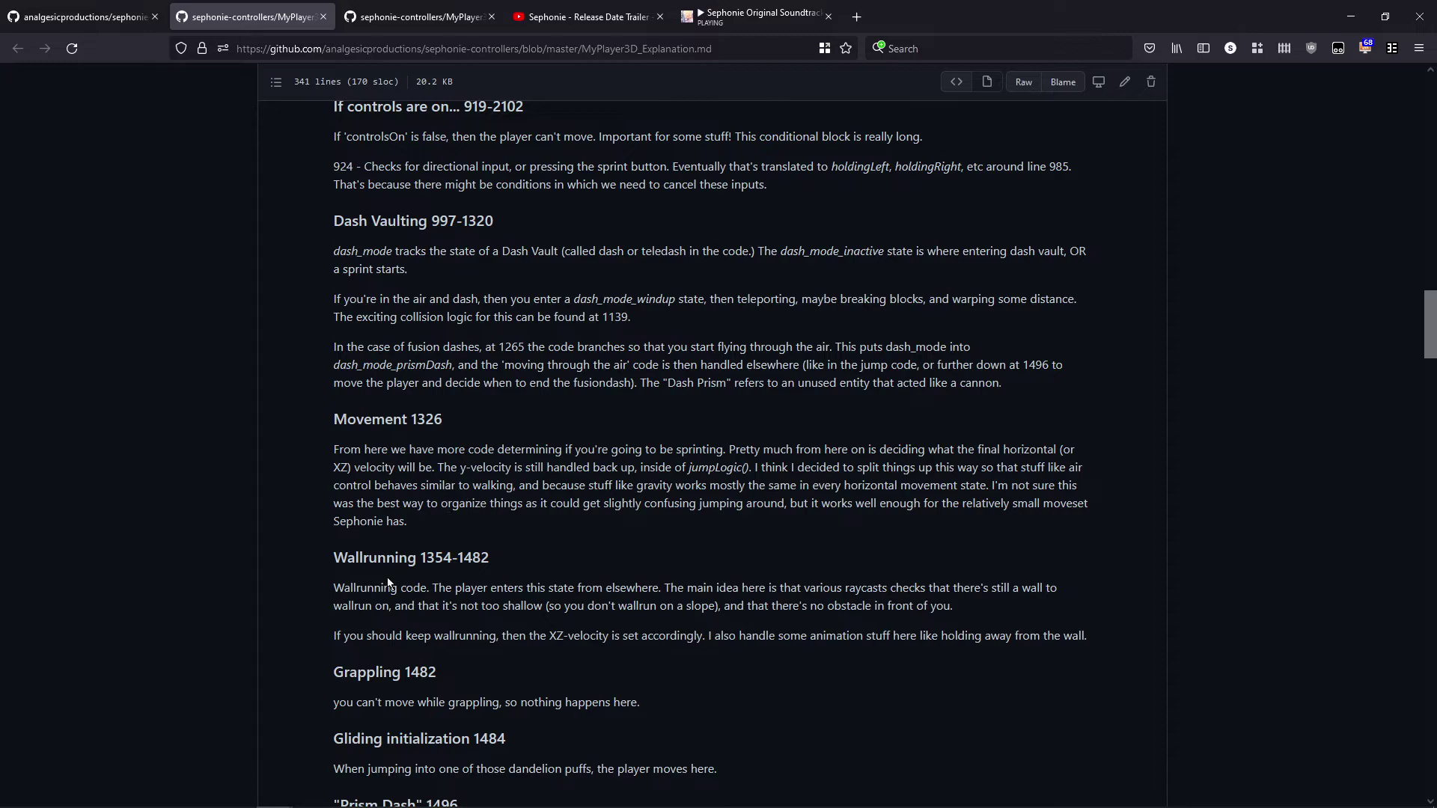
{"action": "scroll", "coordinate": [388, 583], "scroll_direction": "down", "scroll_amount": 9}
{"action": "scroll", "coordinate": [462, 350], "scroll_direction": "down", "scroll_amount": 8}
{"action": "scroll", "coordinate": [462, 357], "scroll_direction": "down", "scroll_amount": 9}
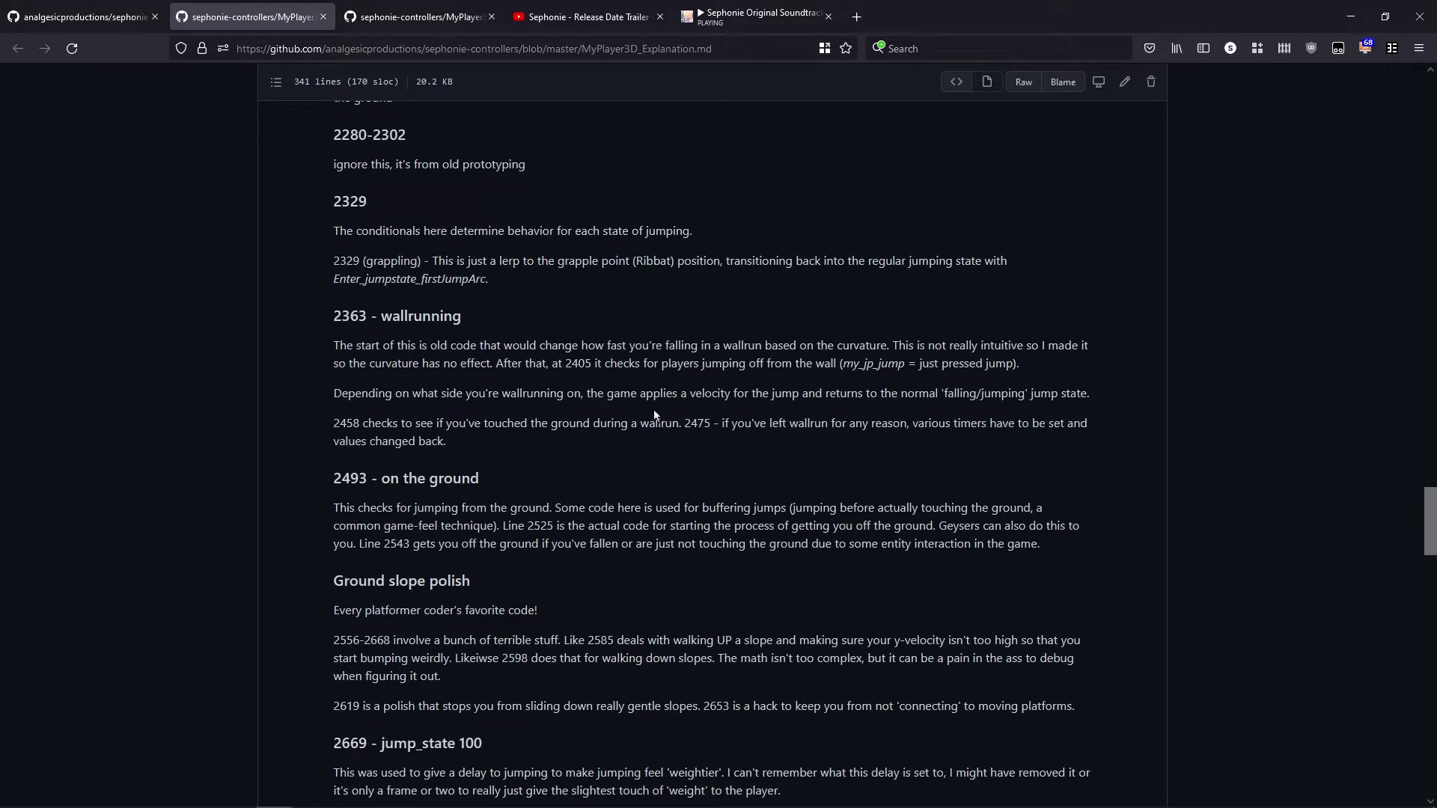
- Return to the sephonie-controllers repository main page and check the README's usage and controls sections
{"action": "left_click", "coordinate": [120, 25]}
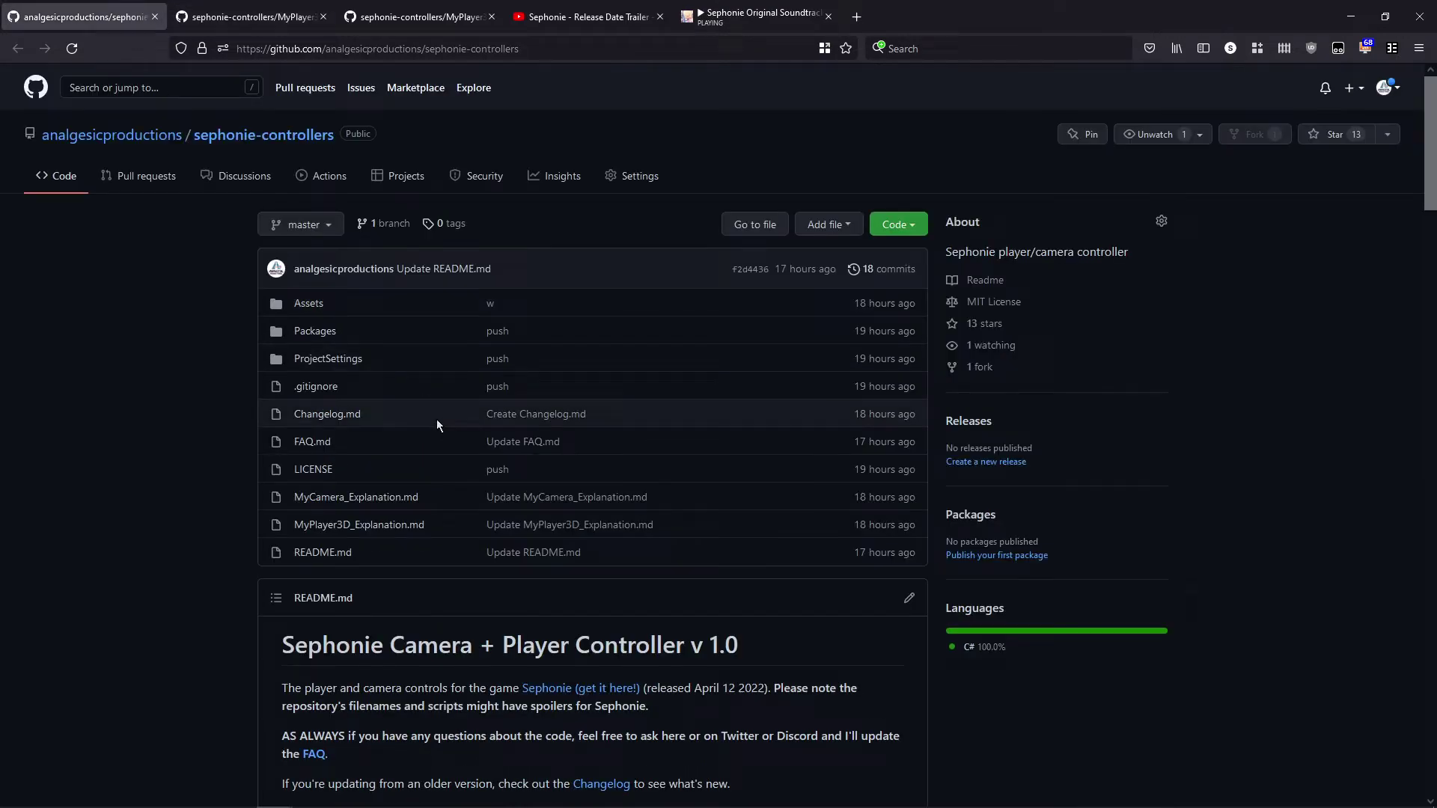
{"action": "scroll", "coordinate": [441, 426], "scroll_direction": "down", "scroll_amount": 7}
{"action": "scroll", "coordinate": [577, 343], "scroll_direction": "down", "scroll_amount": 10}
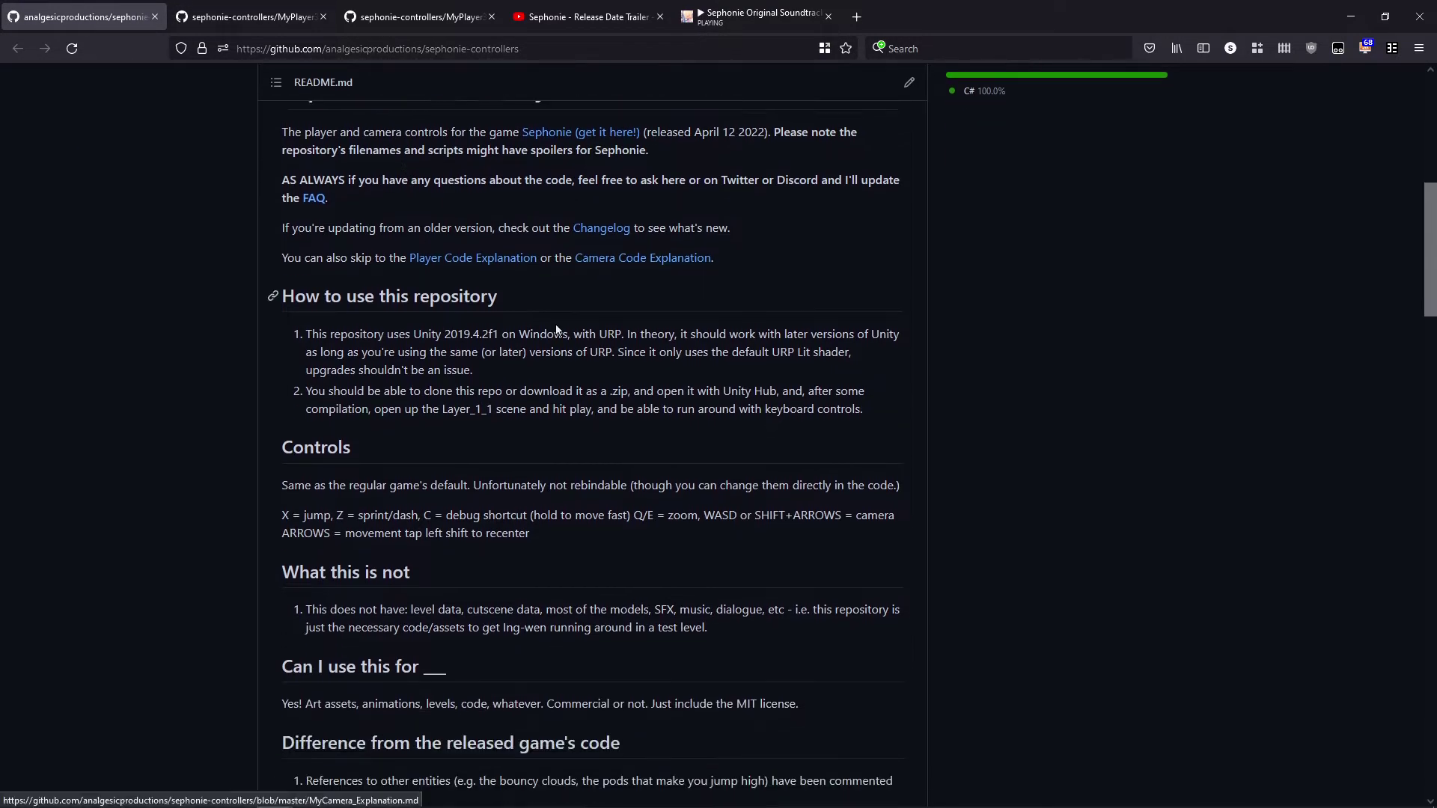
{"action": "scroll", "coordinate": [555, 319], "scroll_direction": "up", "scroll_amount": 15}
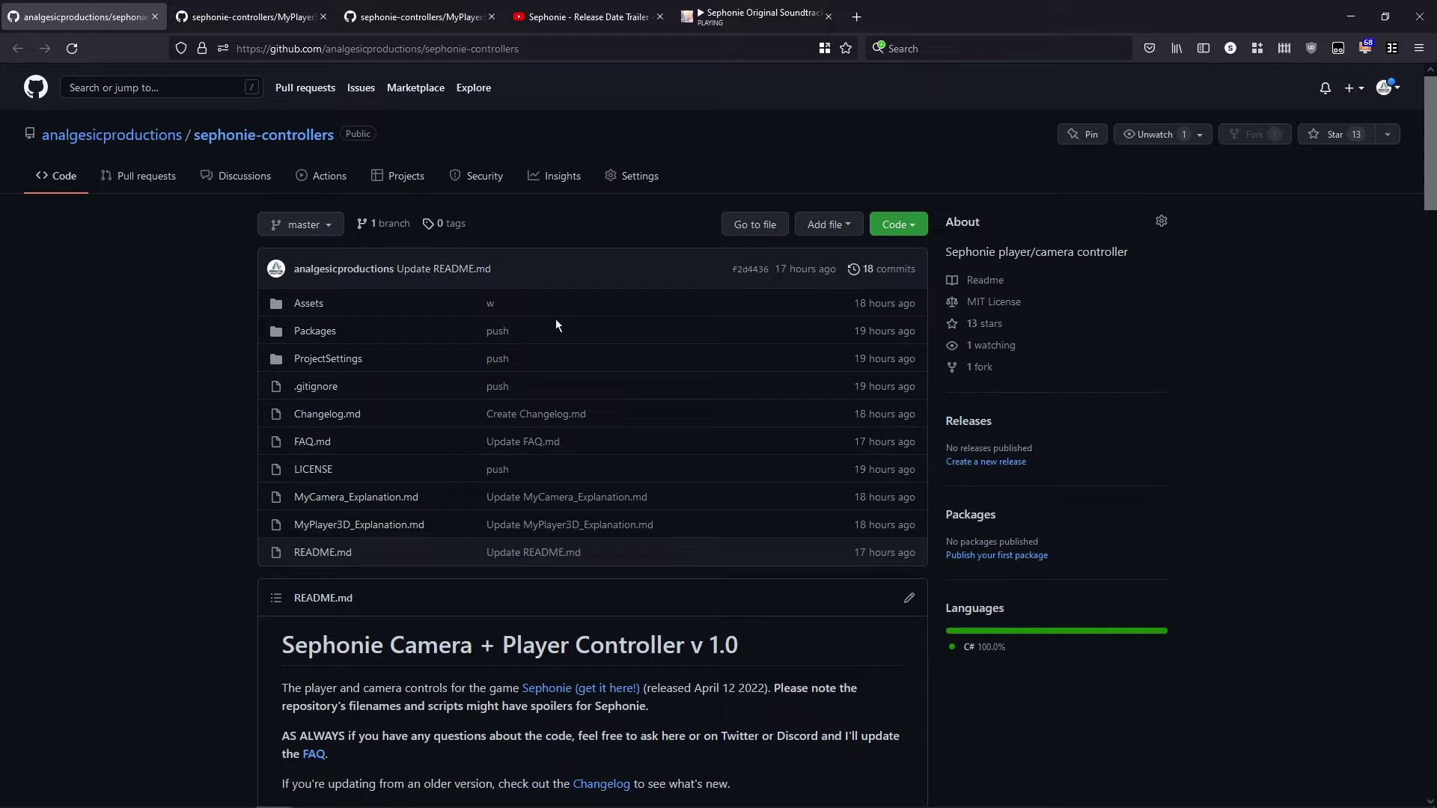
- Show the repository's clone and Download ZIP options, closing them without downloading anything
{"action": "left_click", "coordinate": [924, 234]}
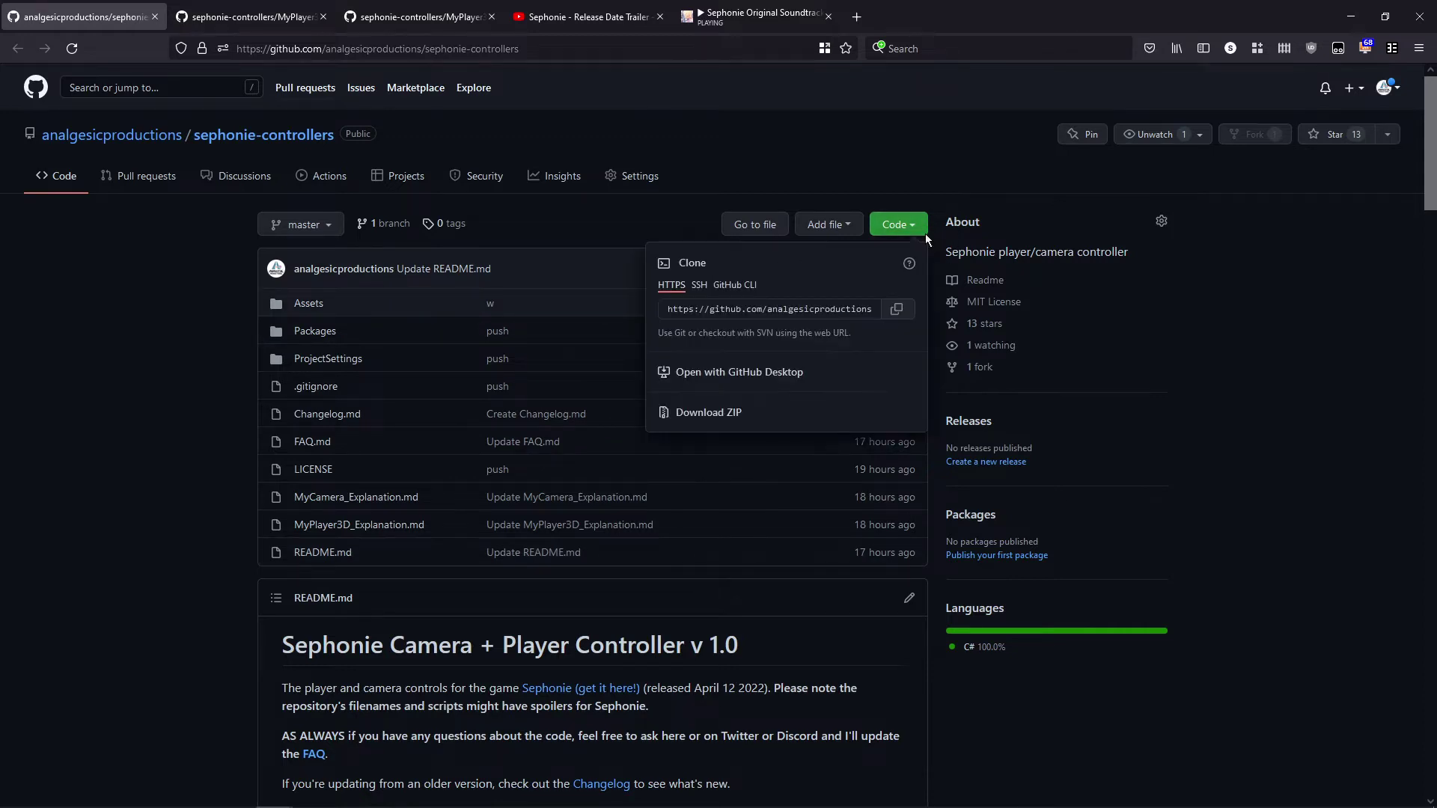
{"action": "left_click", "coordinate": [925, 194]}
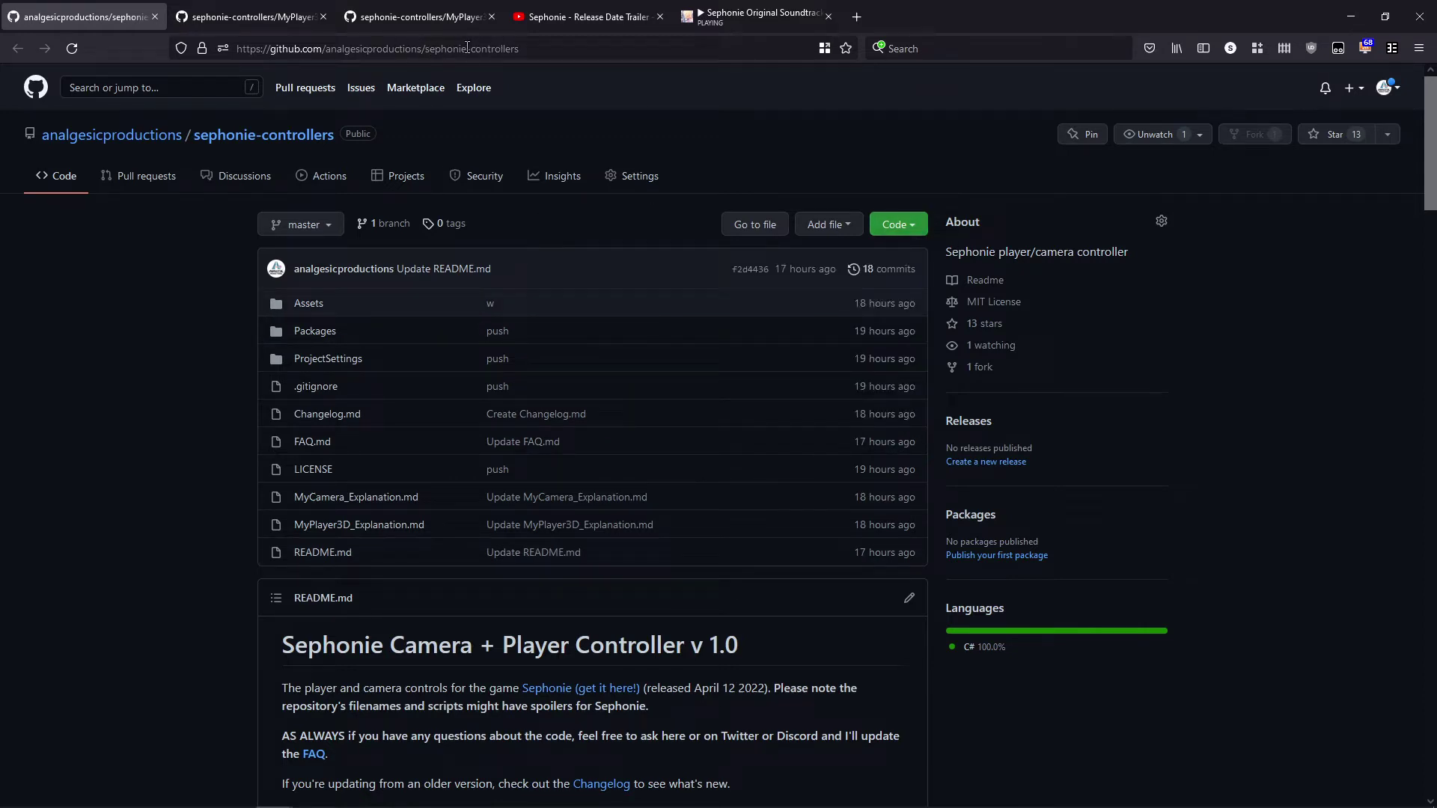
{"action": "left_click", "coordinate": [879, 226]}
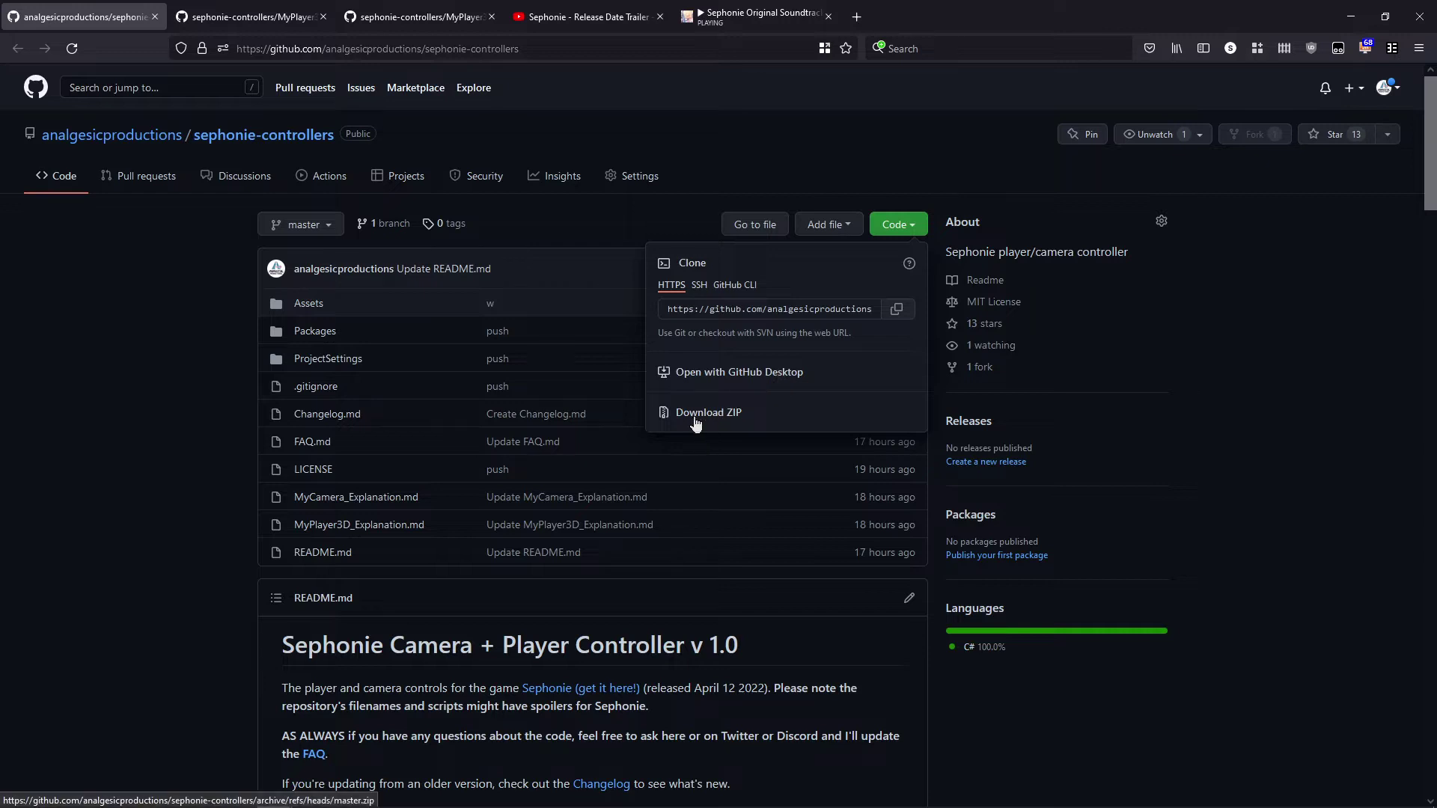
{"action": "left_click", "coordinate": [464, 778]}
- Bring up Unity Hub to check its project list and the option for adding a project
{"action": "mouse_move", "coordinate": [641, 799]}
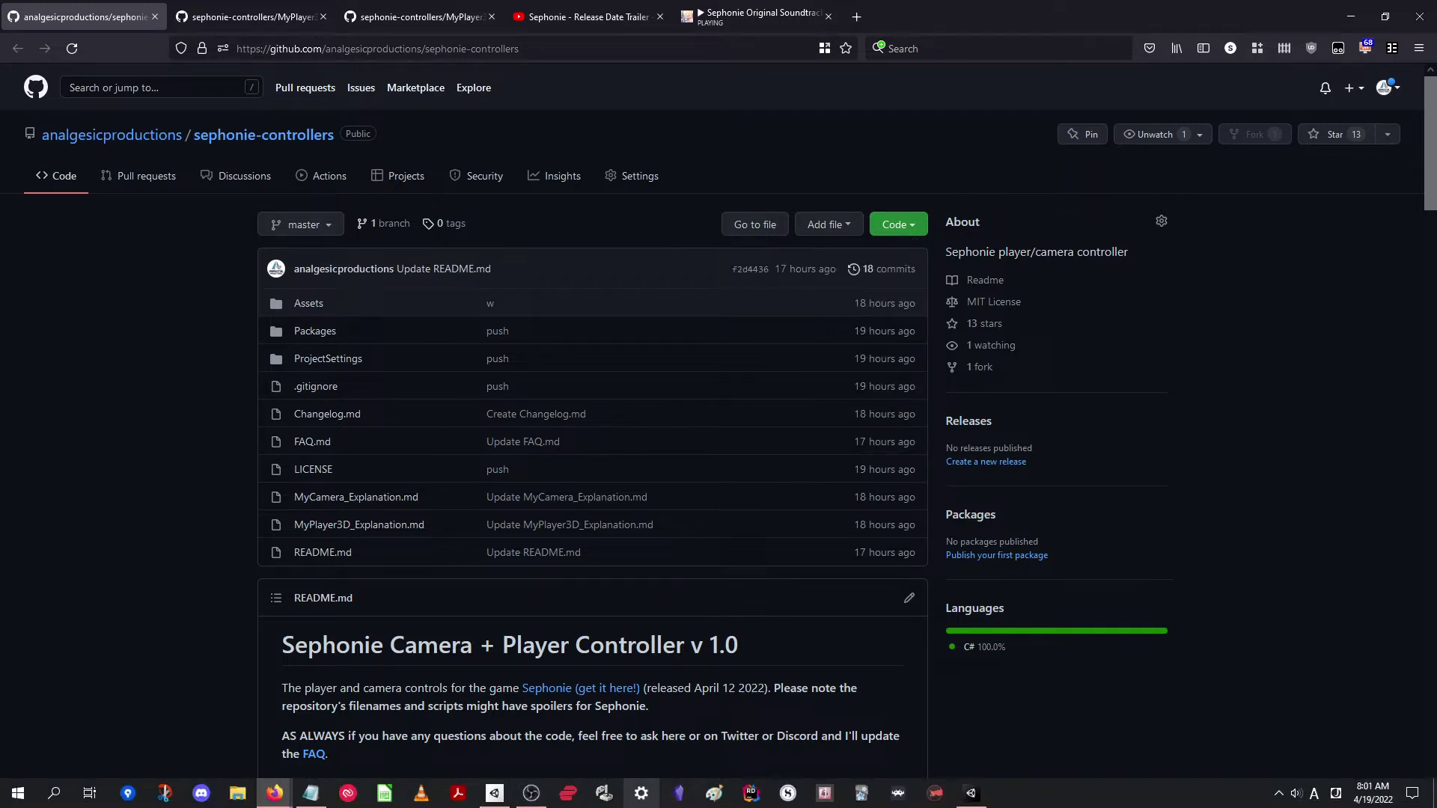
{"action": "left_click", "coordinate": [500, 794]}
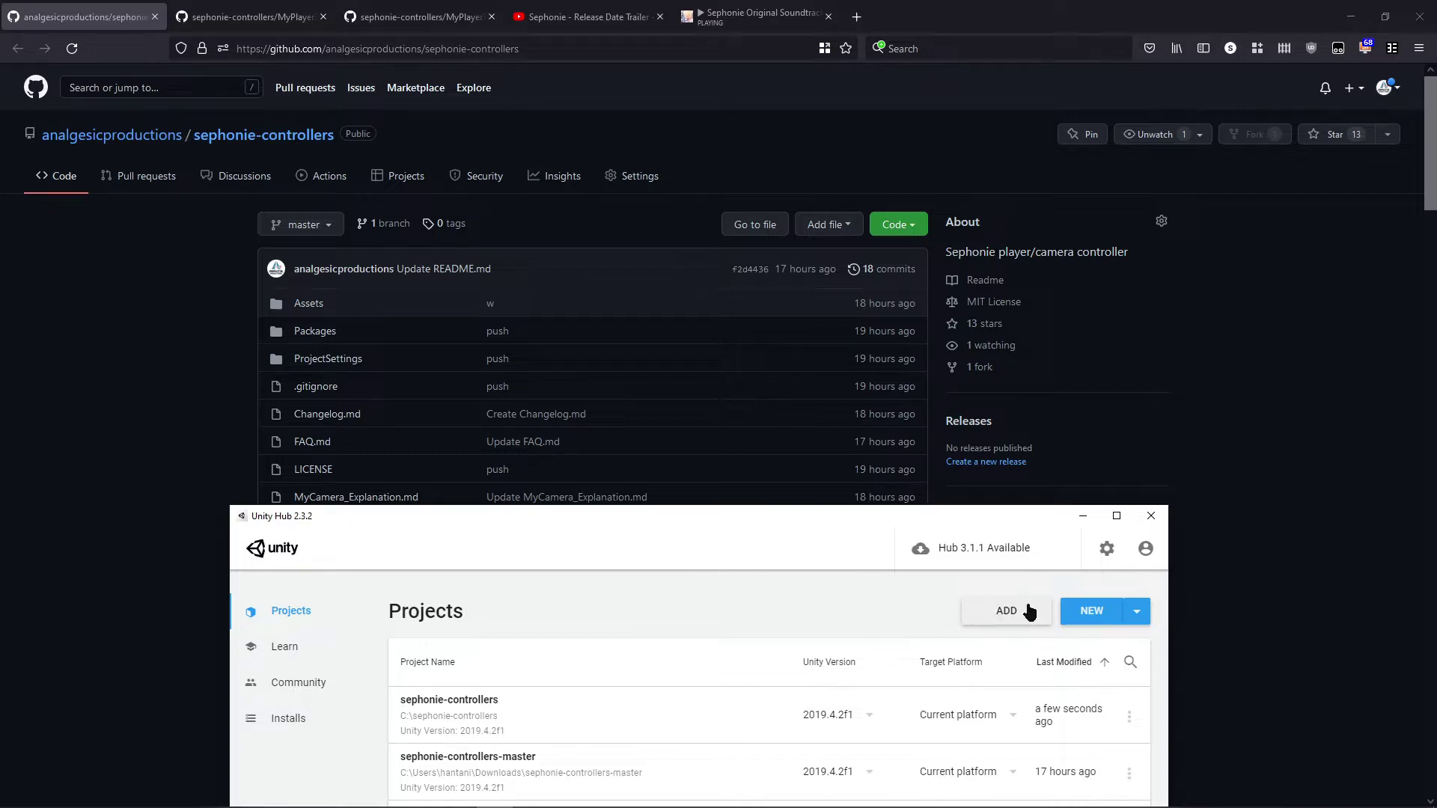
{"action": "left_click", "coordinate": [249, 482]}
- Switch to the Unity editor with the sephonie-controllers project and focus the Scene view on the MyPlayer object
{"action": "mouse_move", "coordinate": [762, 802]}
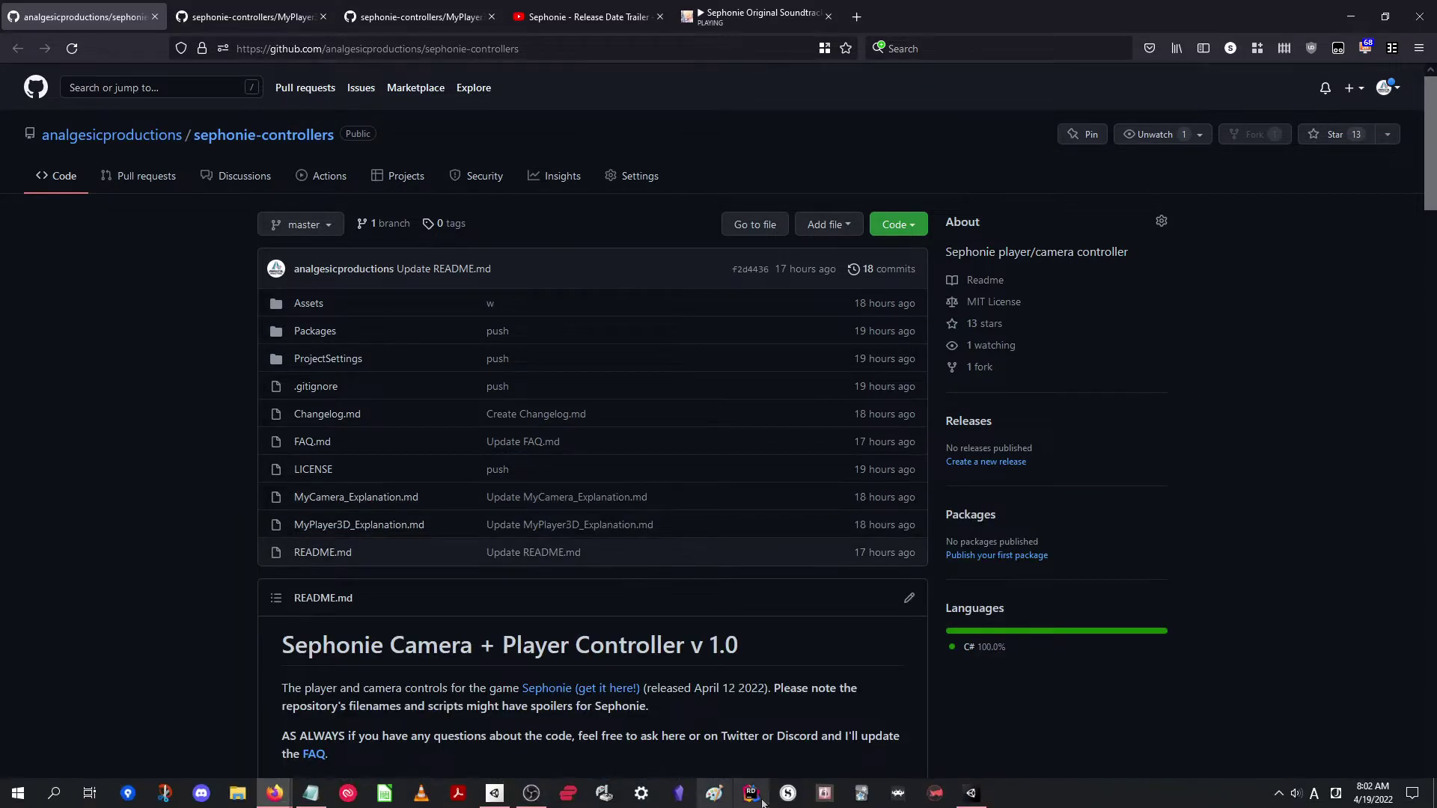
{"action": "left_click", "coordinate": [980, 796]}
{"action": "right_click_drag", "start_coordinate": [757, 486], "coordinate": [654, 417]}
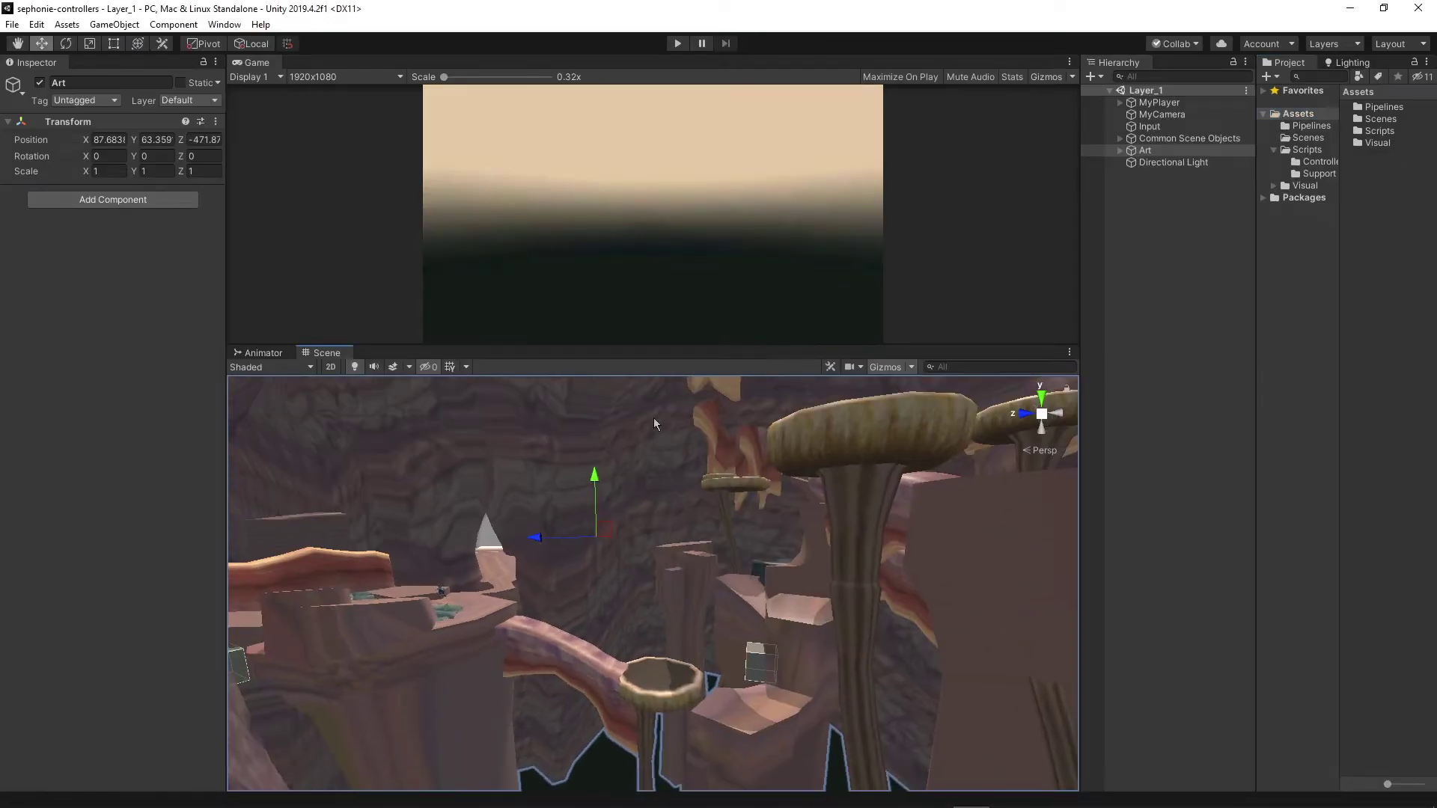
{"action": "double_click", "coordinate": [1159, 103]}
{"action": "right_click_drag", "start_coordinate": [710, 536], "coordinate": [927, 536]}
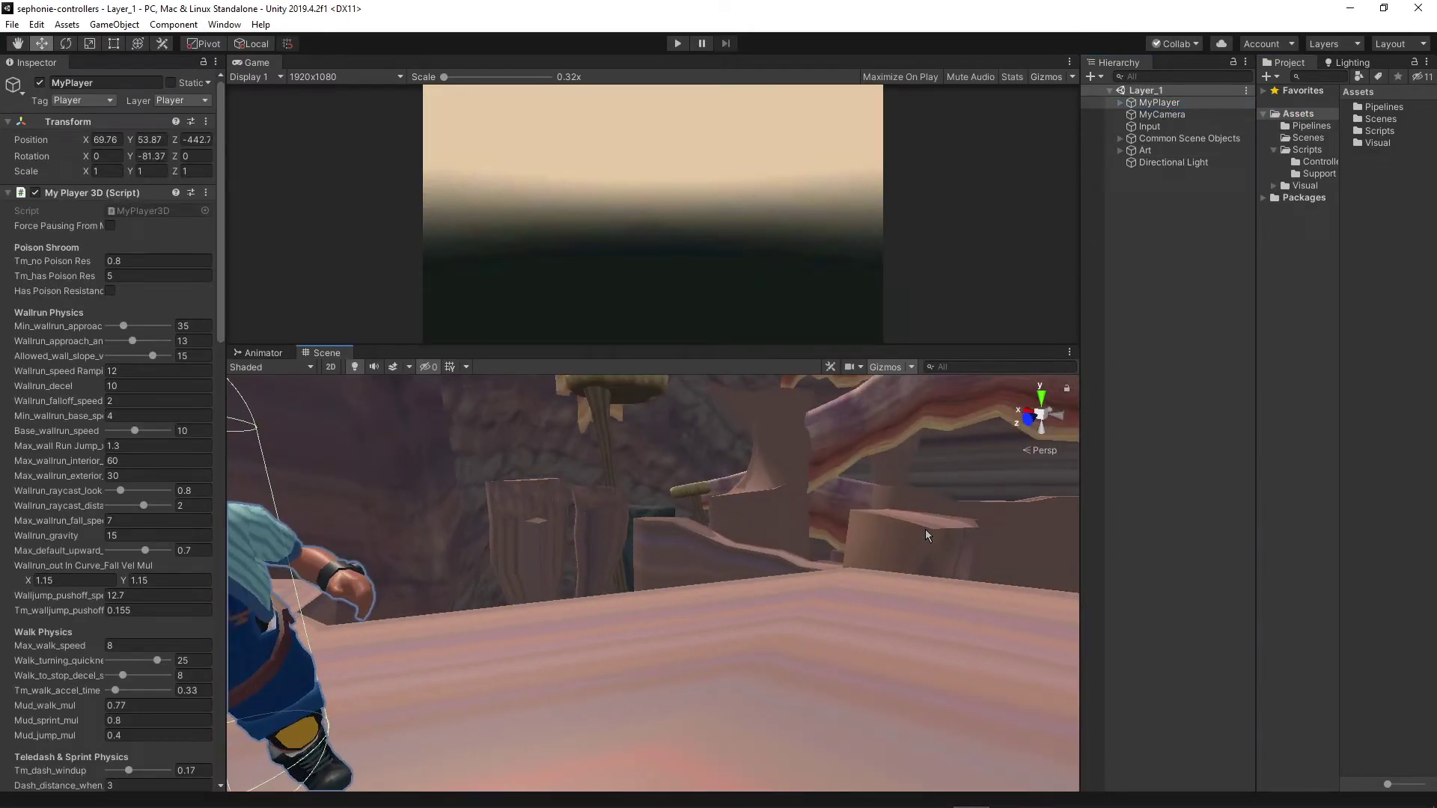
- Enlarge the Scene view and frame the player character from behind with the surrounding level in sight
{"action": "left_click_drag", "start_coordinate": [756, 347], "coordinate": [756, 289]}
{"action": "right_click_drag", "start_coordinate": [756, 464], "coordinate": [1048, 469]}
{"action": "key", "text": "s"}
{"action": "key", "text": "w"}
{"action": "key", "text": "a"}
{"action": "right_click_drag", "start_coordinate": [583, 475], "coordinate": [748, 469]}
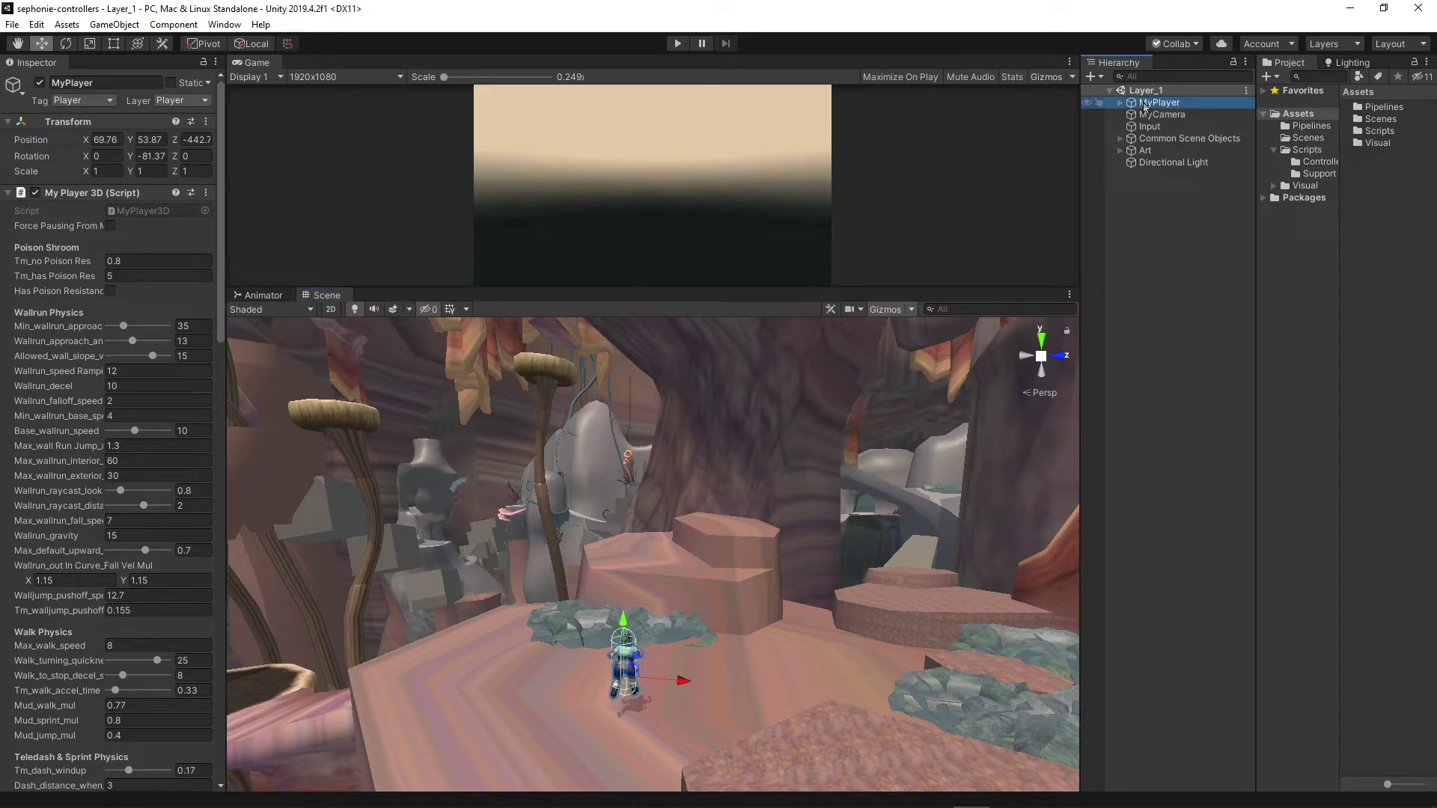
- Step through the top-level scene objects below MyPlayer to inspect their components, finishing with MyCamera selected
{"action": "key", "text": "Down"}
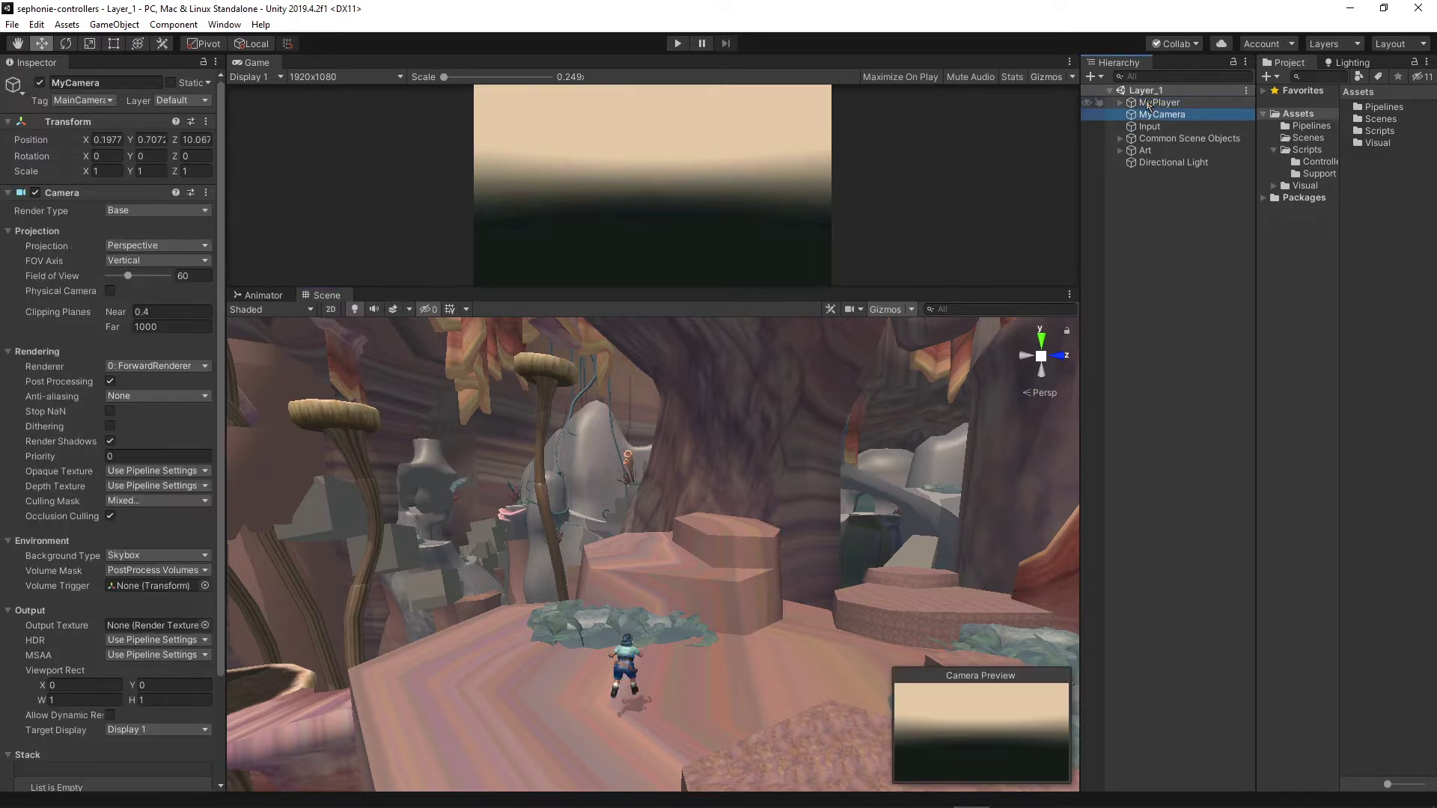
{"action": "key", "text": "Down"}
{"action": "key", "text": "Down"}
{"action": "key", "text": "Down"}
{"action": "key", "text": "Down"}
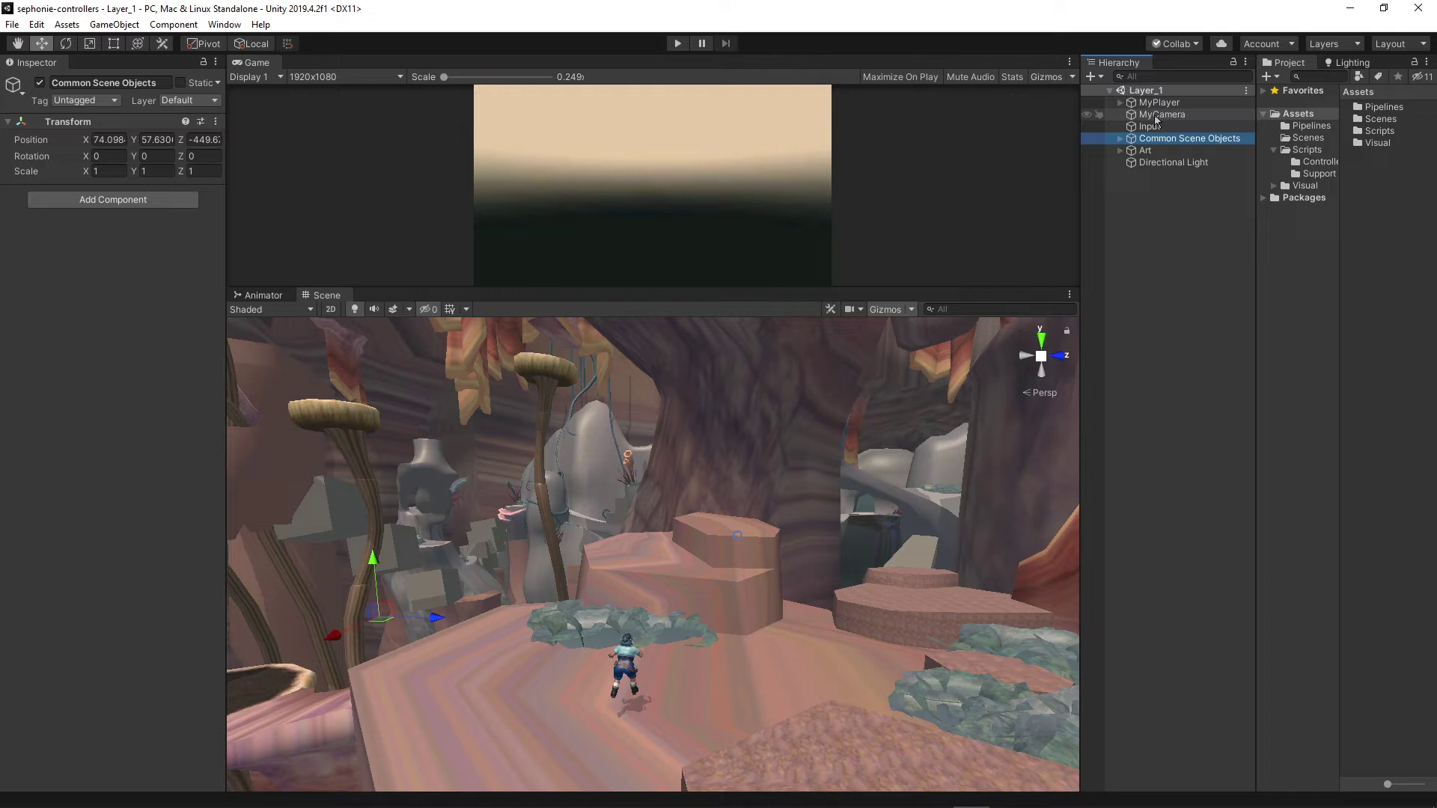
{"action": "key", "text": "Up"}
{"action": "key", "text": "Up"}
{"action": "key", "text": "Up"}
{"action": "key", "text": "Up"}
- Start Play mode and test running and jumping with the character around the starting plateau
{"action": "left_click_drag", "start_coordinate": [851, 362], "coordinate": [710, 473], "text": "alt"}
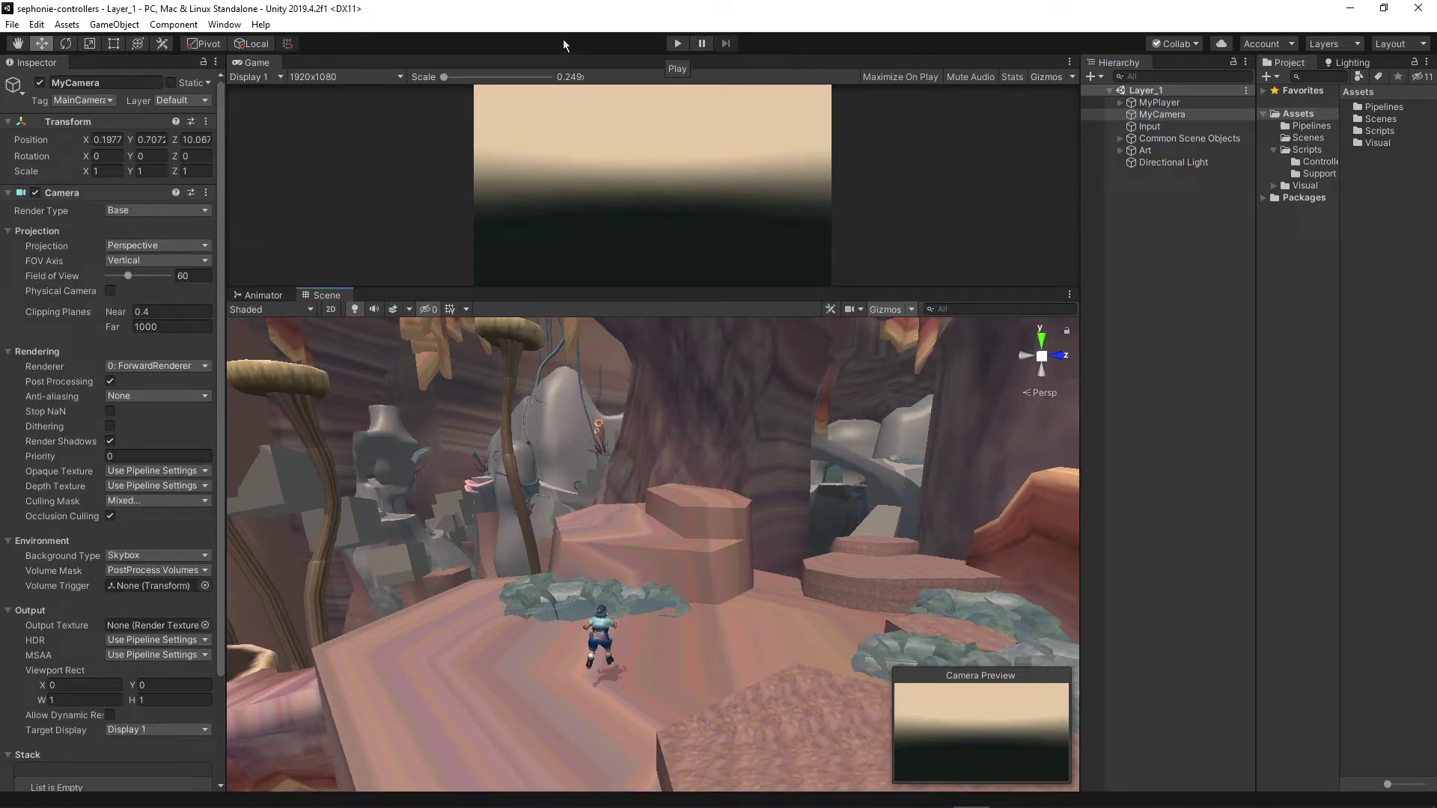
{"action": "left_click", "coordinate": [675, 44]}
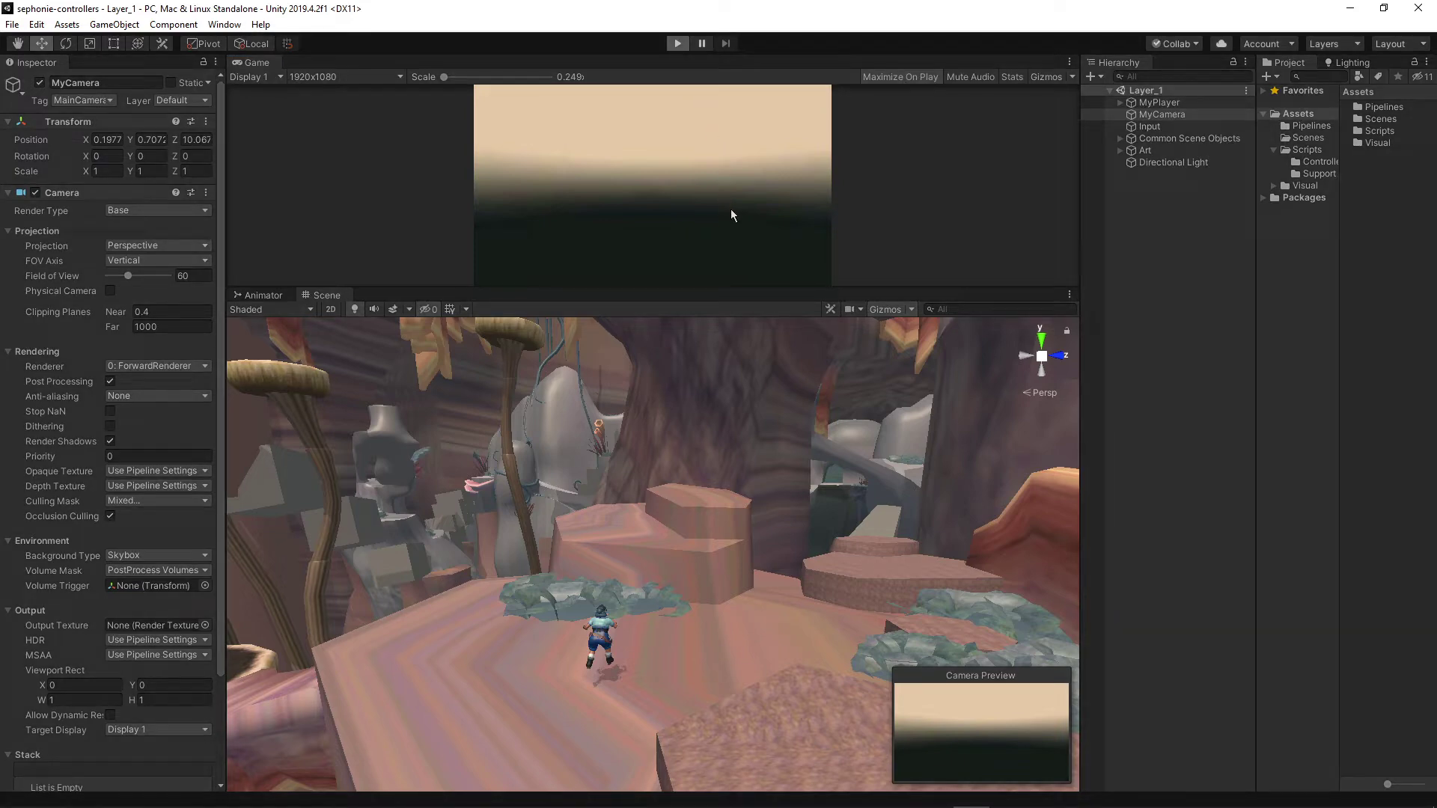
{"action": "key", "text": "w"}
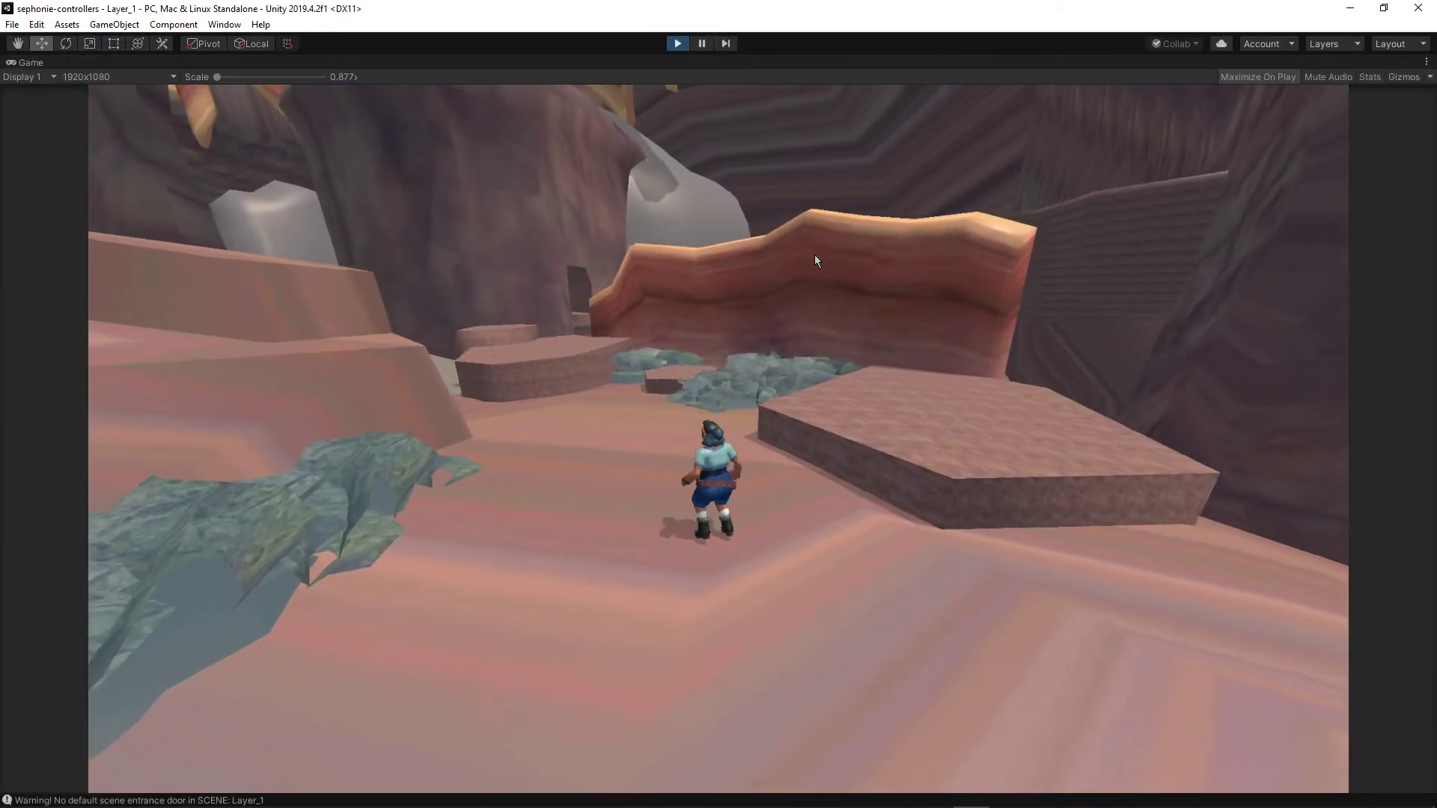
{"action": "key", "text": "s"}
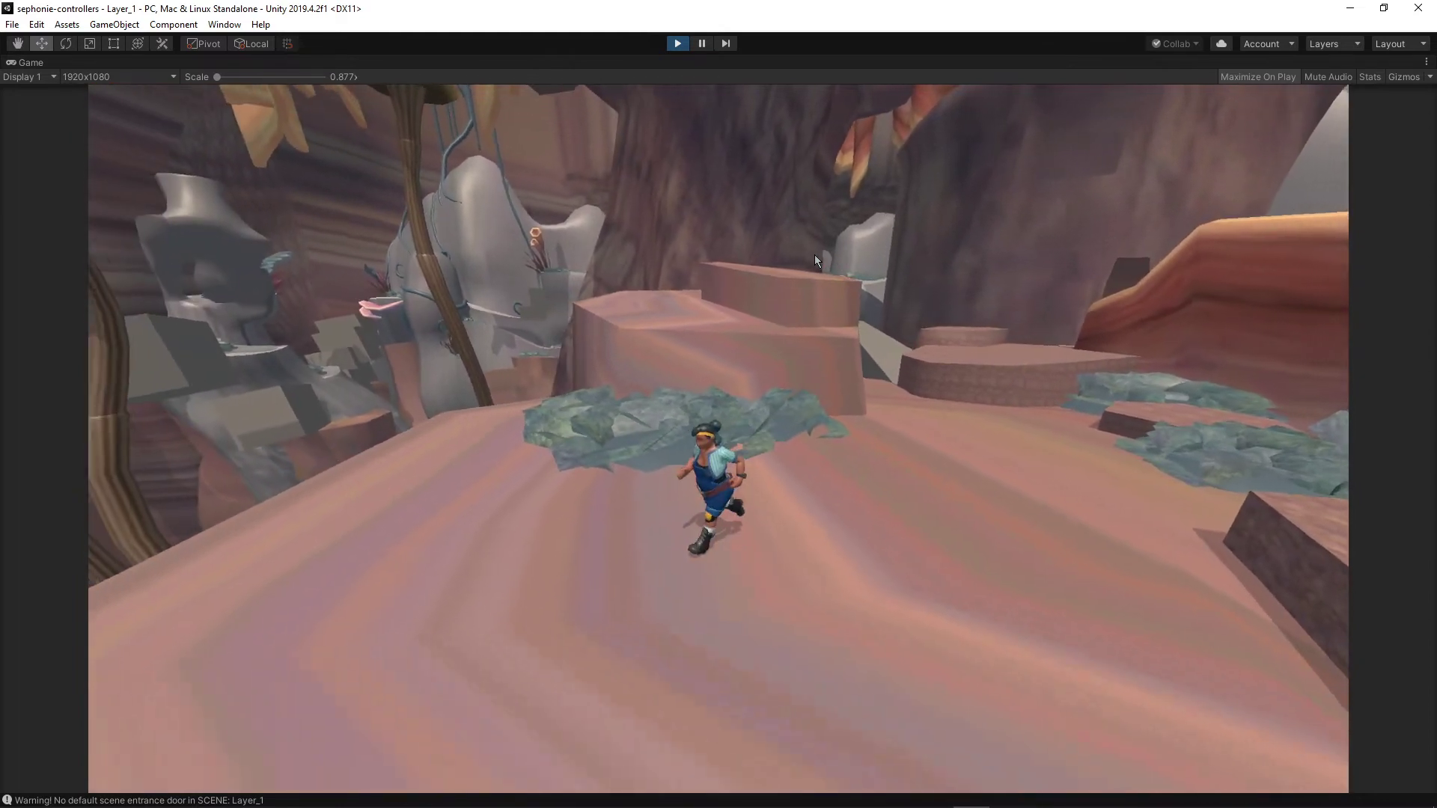
{"action": "key", "text": "w"}
{"action": "key", "text": "space"}
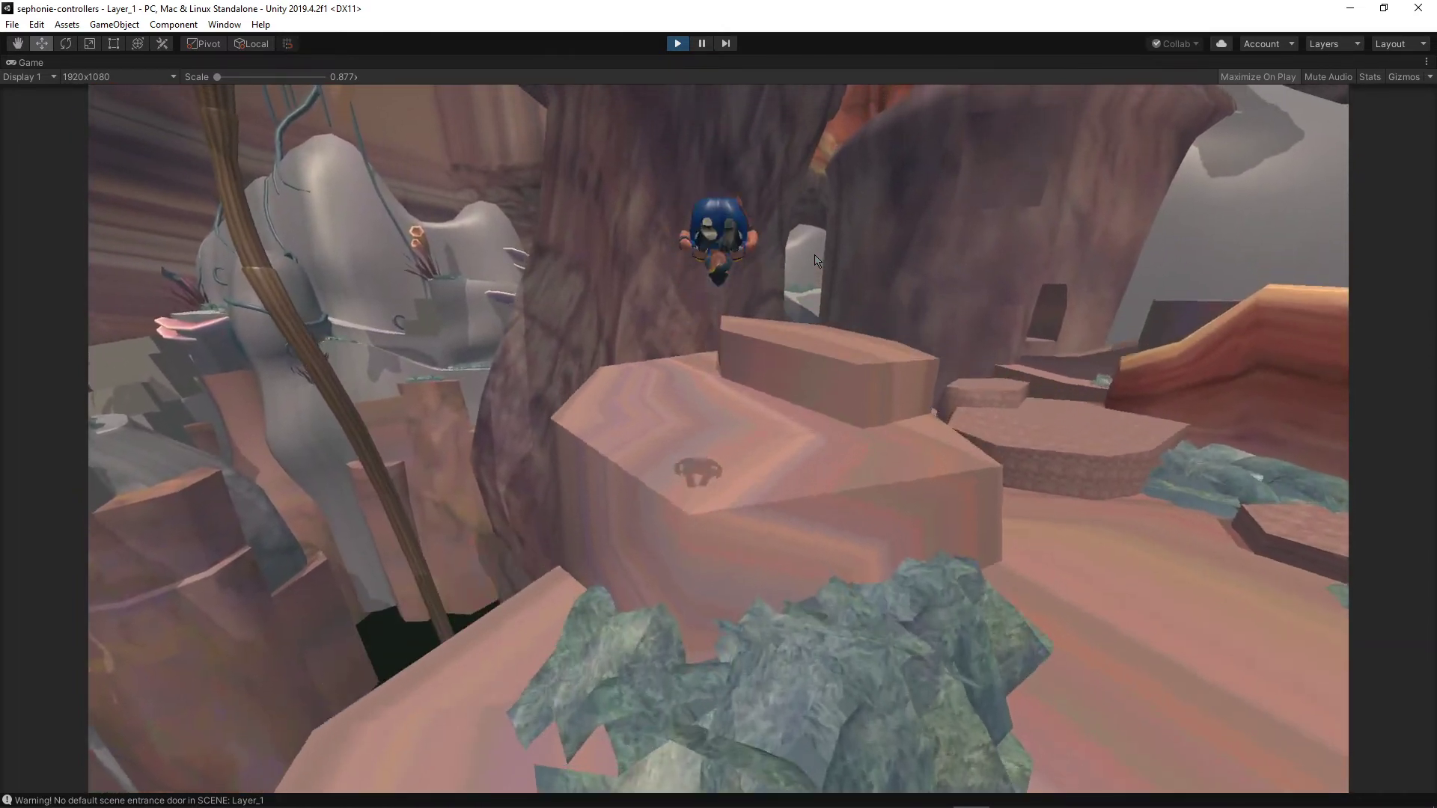
{"action": "key", "text": "a"}
{"action": "key", "text": "space"}
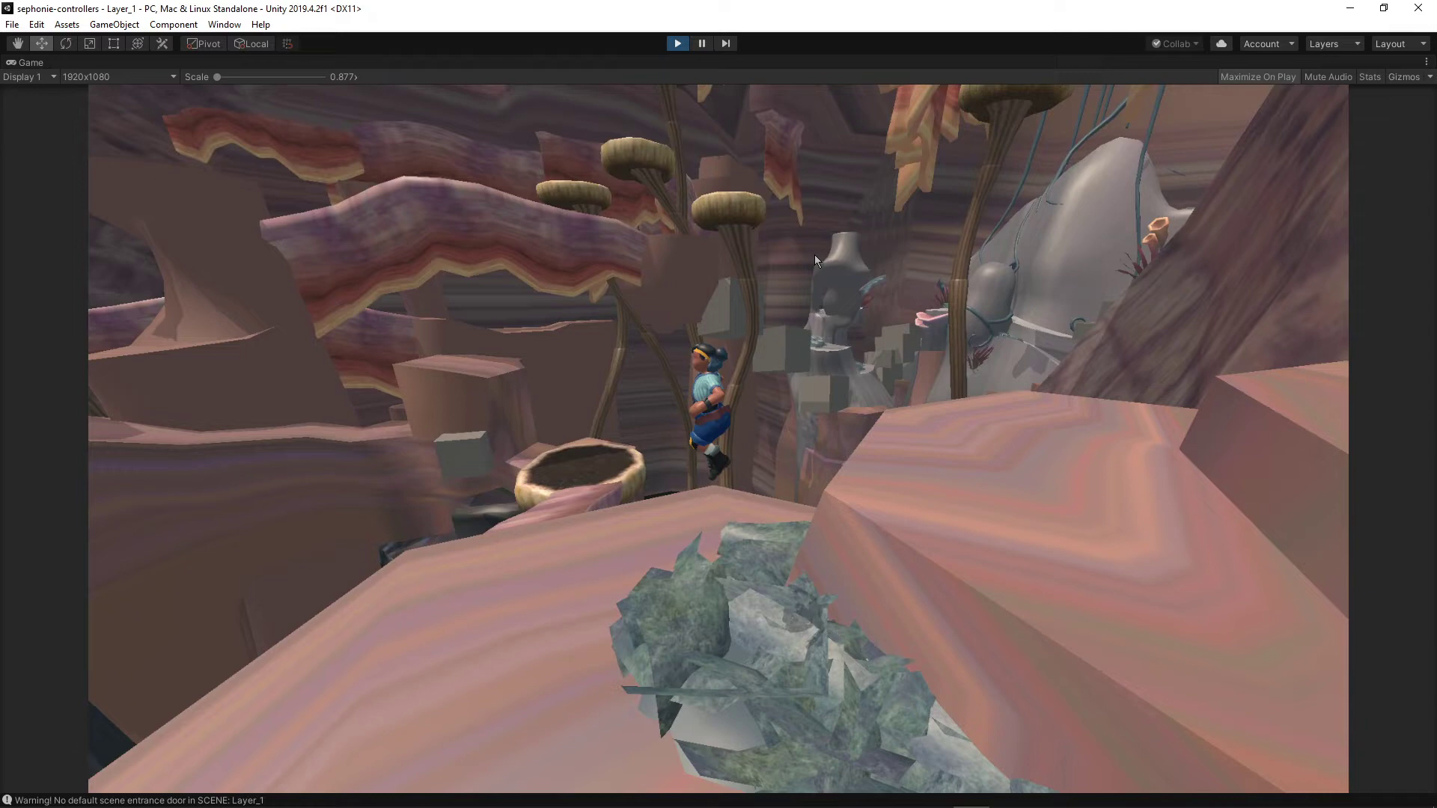
- Run the character along the narrow pink ridge and jump onto the large round mushroom cap
{"action": "key", "text": "w"}
{"action": "key", "text": "space"}
{"action": "key", "text": "w"}
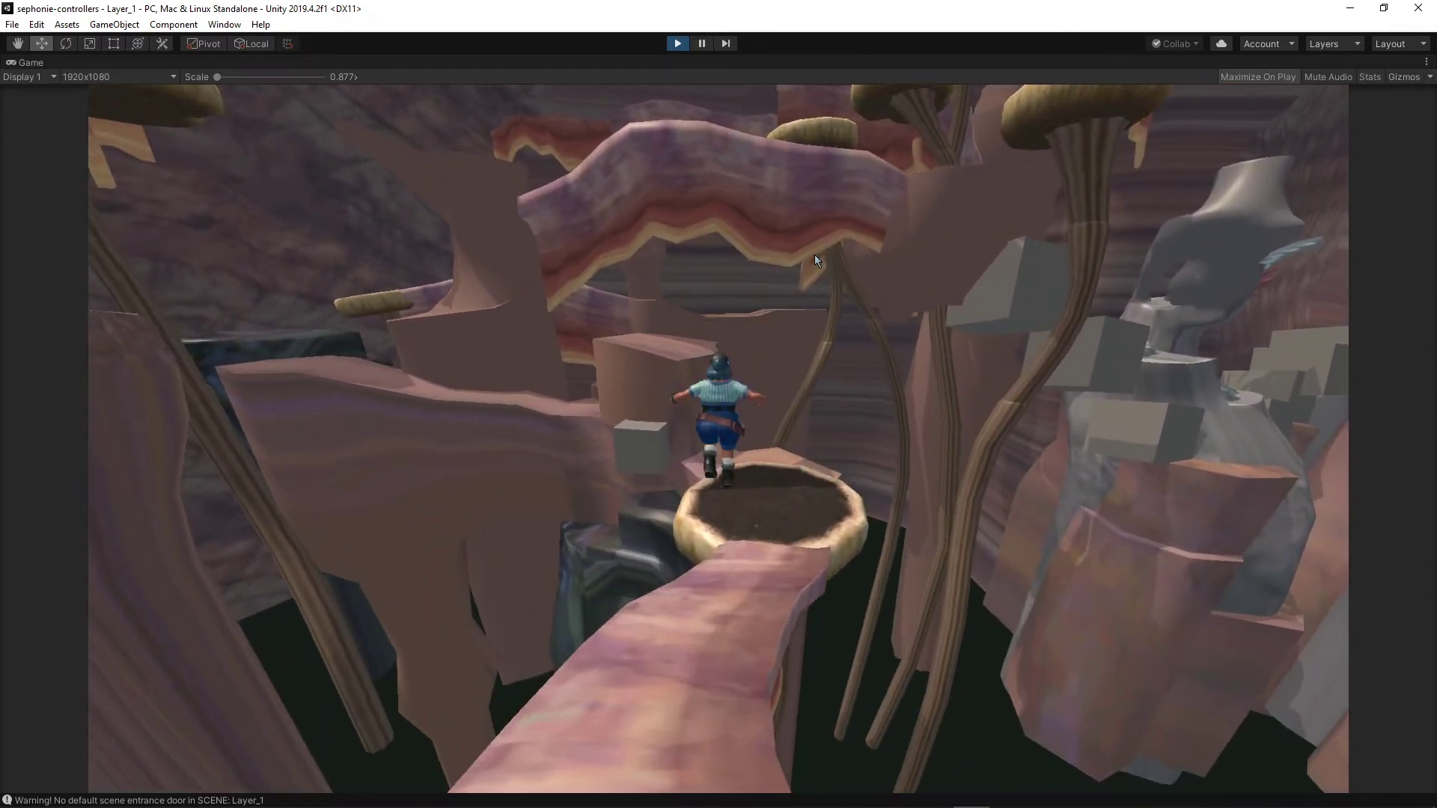
{"action": "key", "text": "space"}
{"action": "key", "text": "w"}
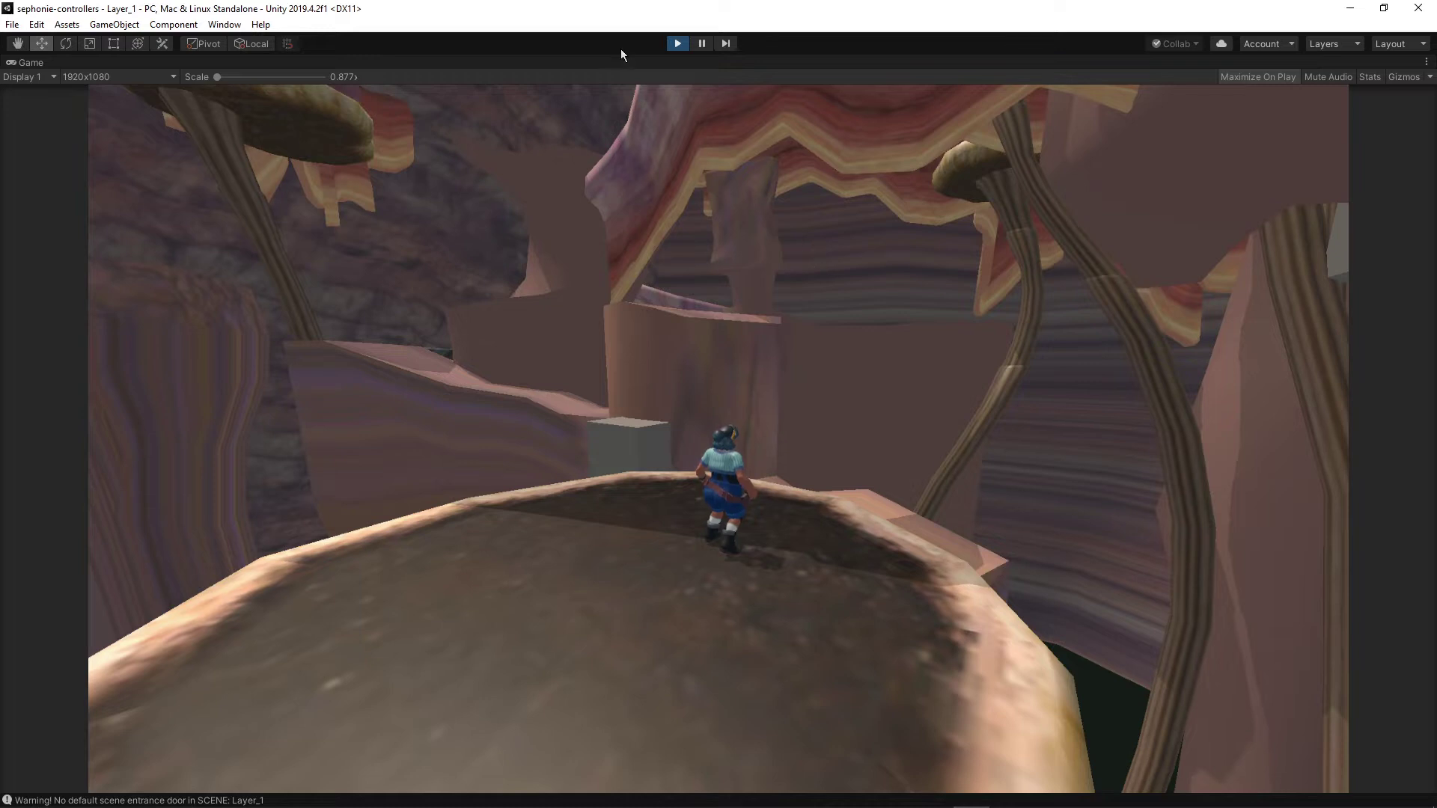
- Jump the character from the mushroom cap over the pink ledge and the grey block onto the sloping ridge
{"action": "key", "text": "w"}
{"action": "key", "text": "space"}
{"action": "key", "text": "w"}
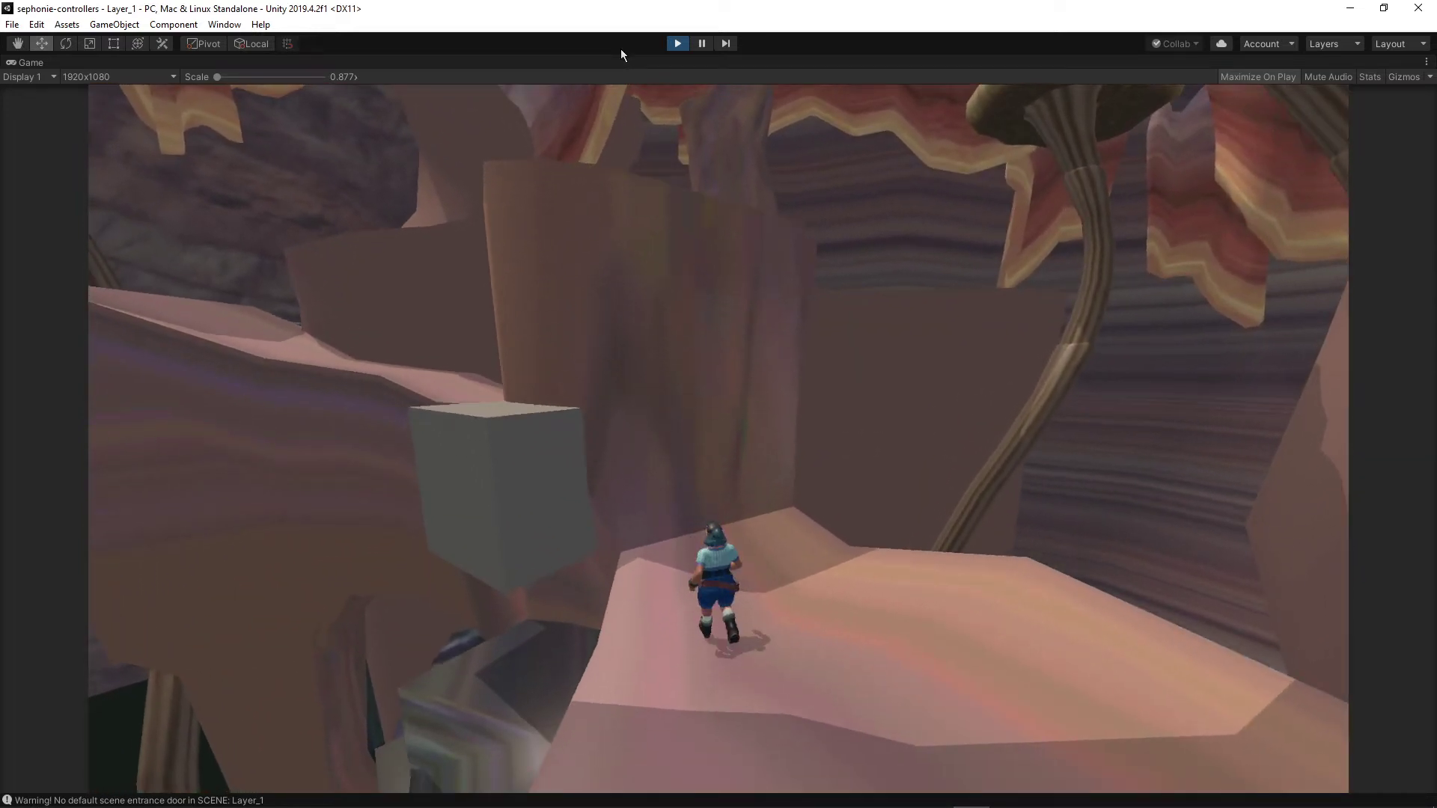
{"action": "key", "text": "space"}
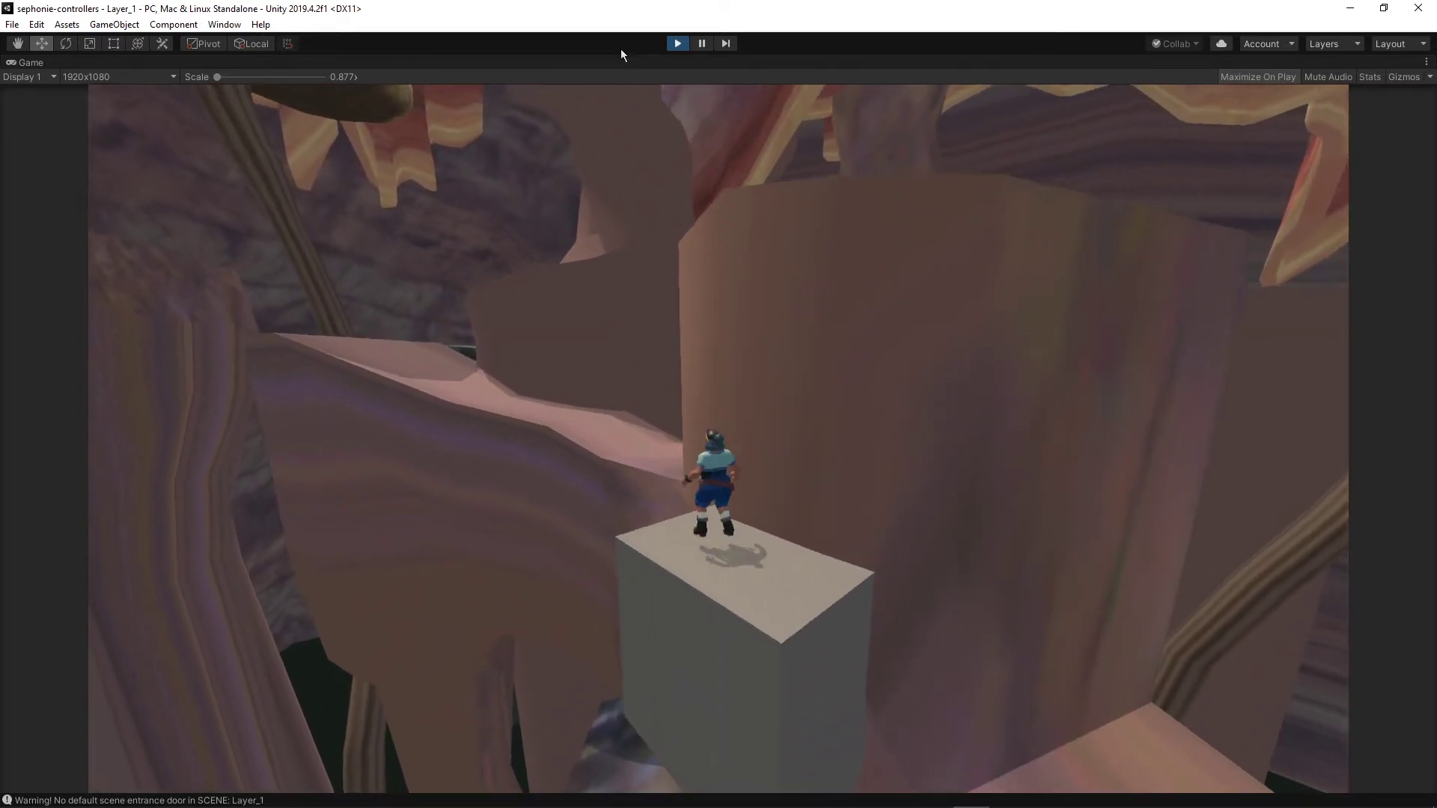
{"action": "key", "text": "w"}
{"action": "key", "text": "space"}
{"action": "key", "text": "space"}
{"action": "key", "text": "w"}
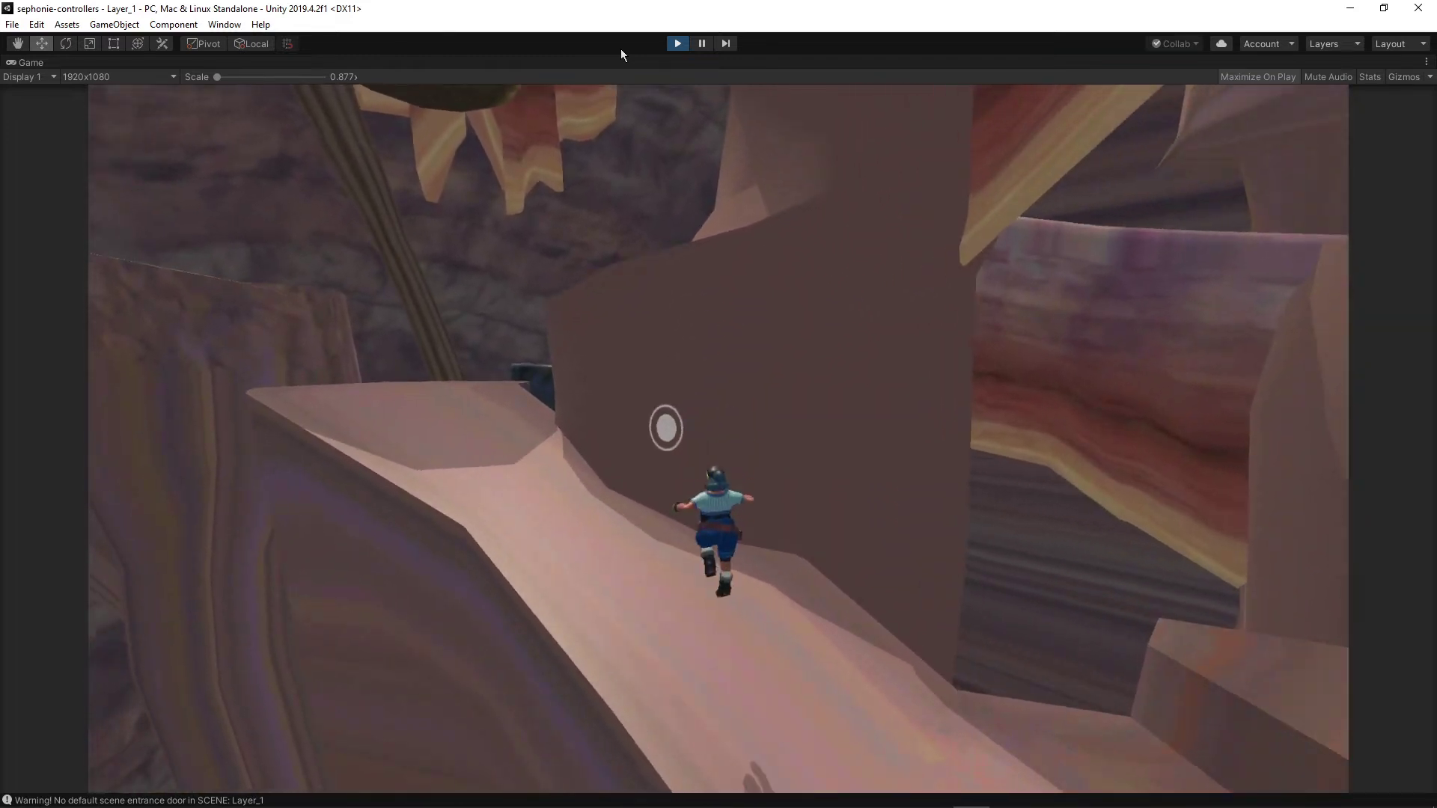
- Move the character up the ridge and across the tall rock pillars to the dark rock platform
{"action": "key", "text": "space"}
{"action": "key", "text": "w"}
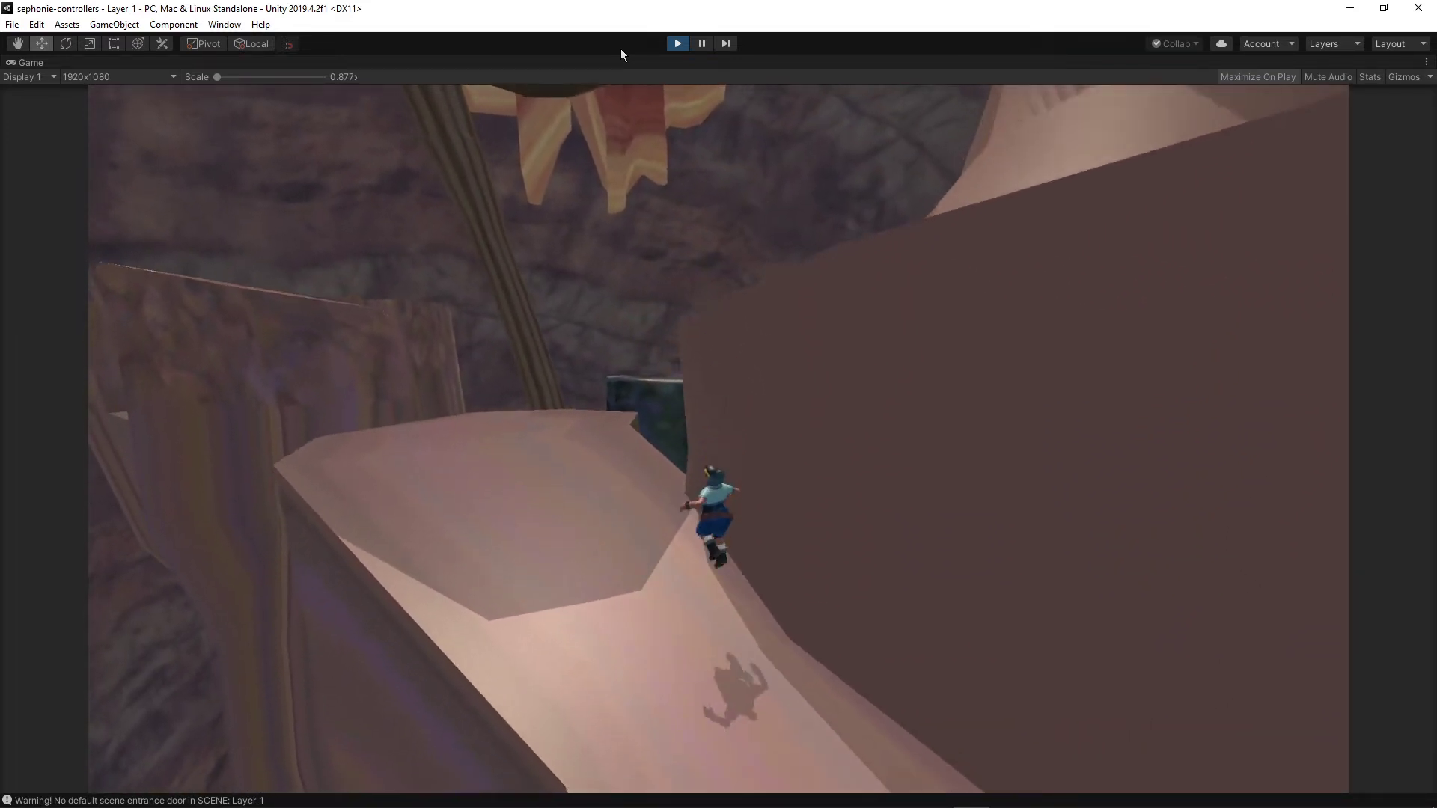
{"action": "key", "text": "w"}
{"action": "key", "text": "space"}
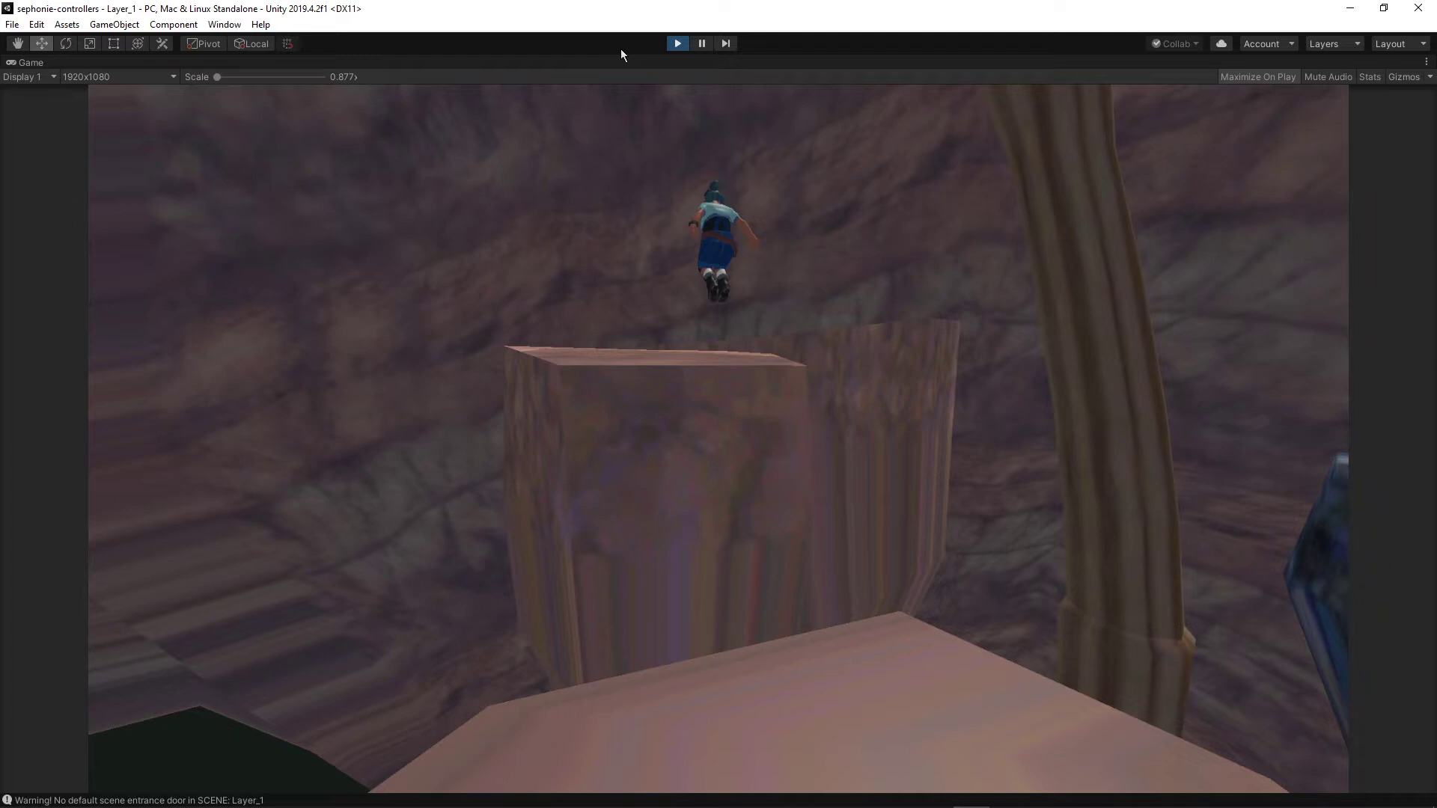
{"action": "key", "text": "w"}
{"action": "key", "text": "space"}
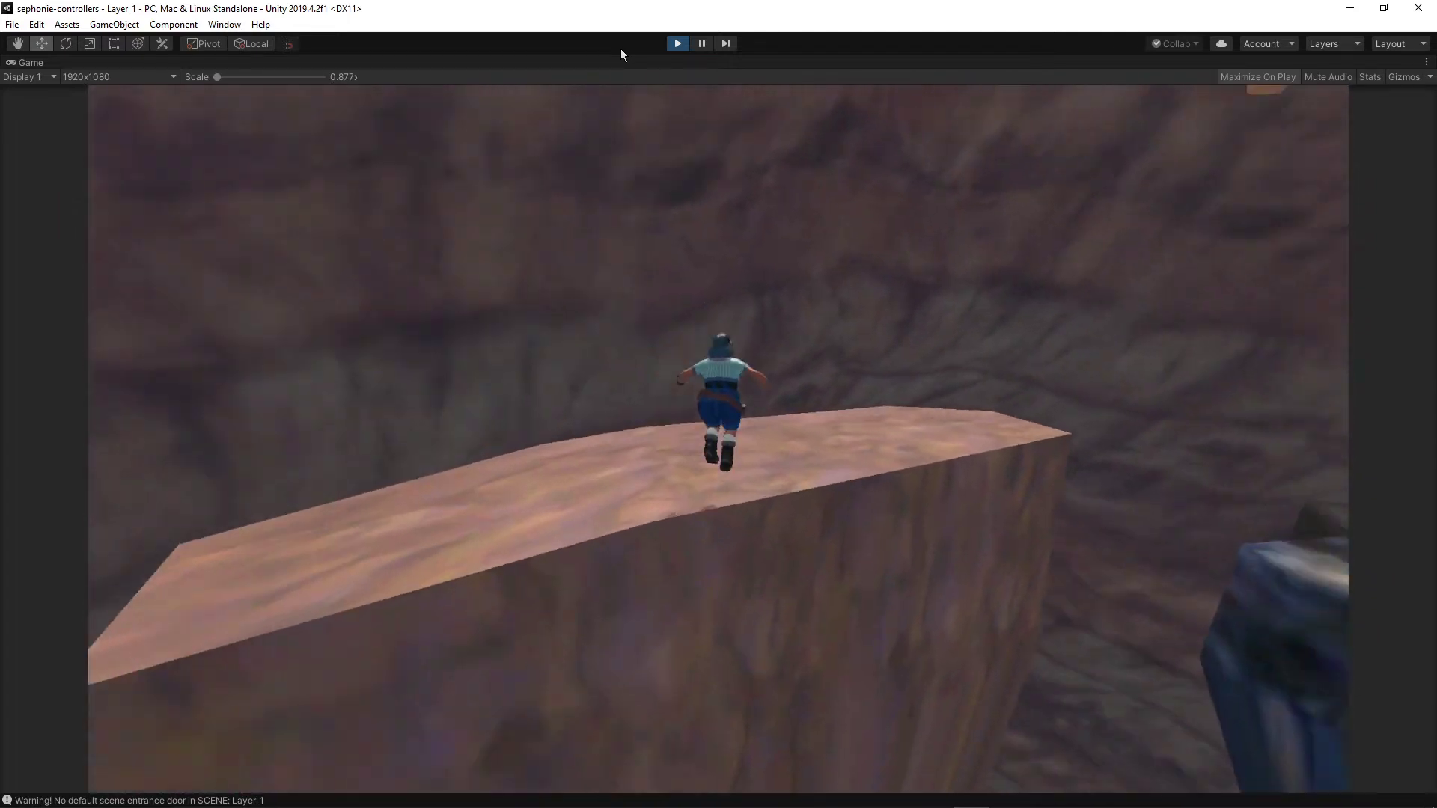
{"action": "key", "text": "w"}
{"action": "key", "text": "space"}
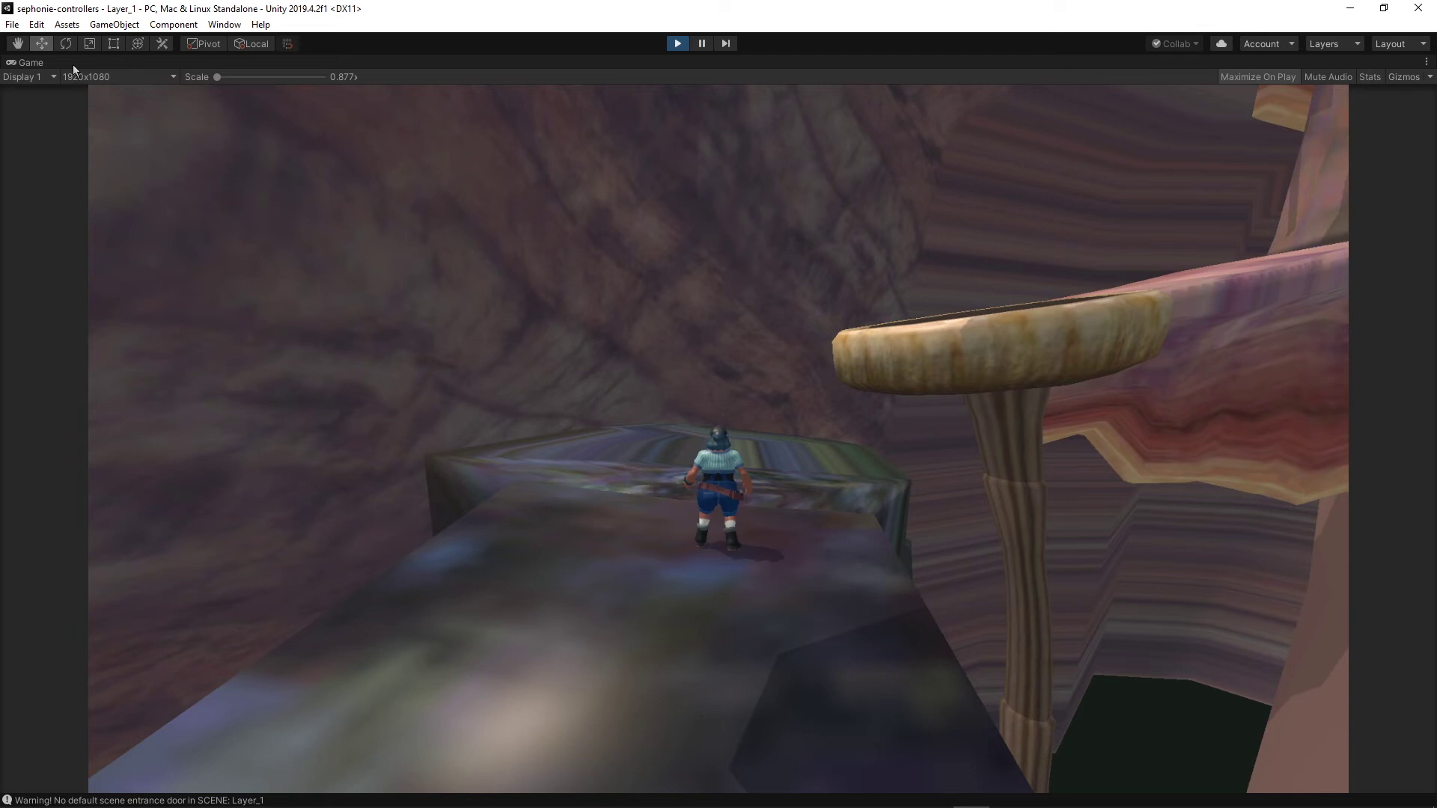
- Restore the maximized Game view to the normal layout, select MyPlayer, and enlarge the Inspector and the Game view
{"action": "right_click", "coordinate": [39, 64]}
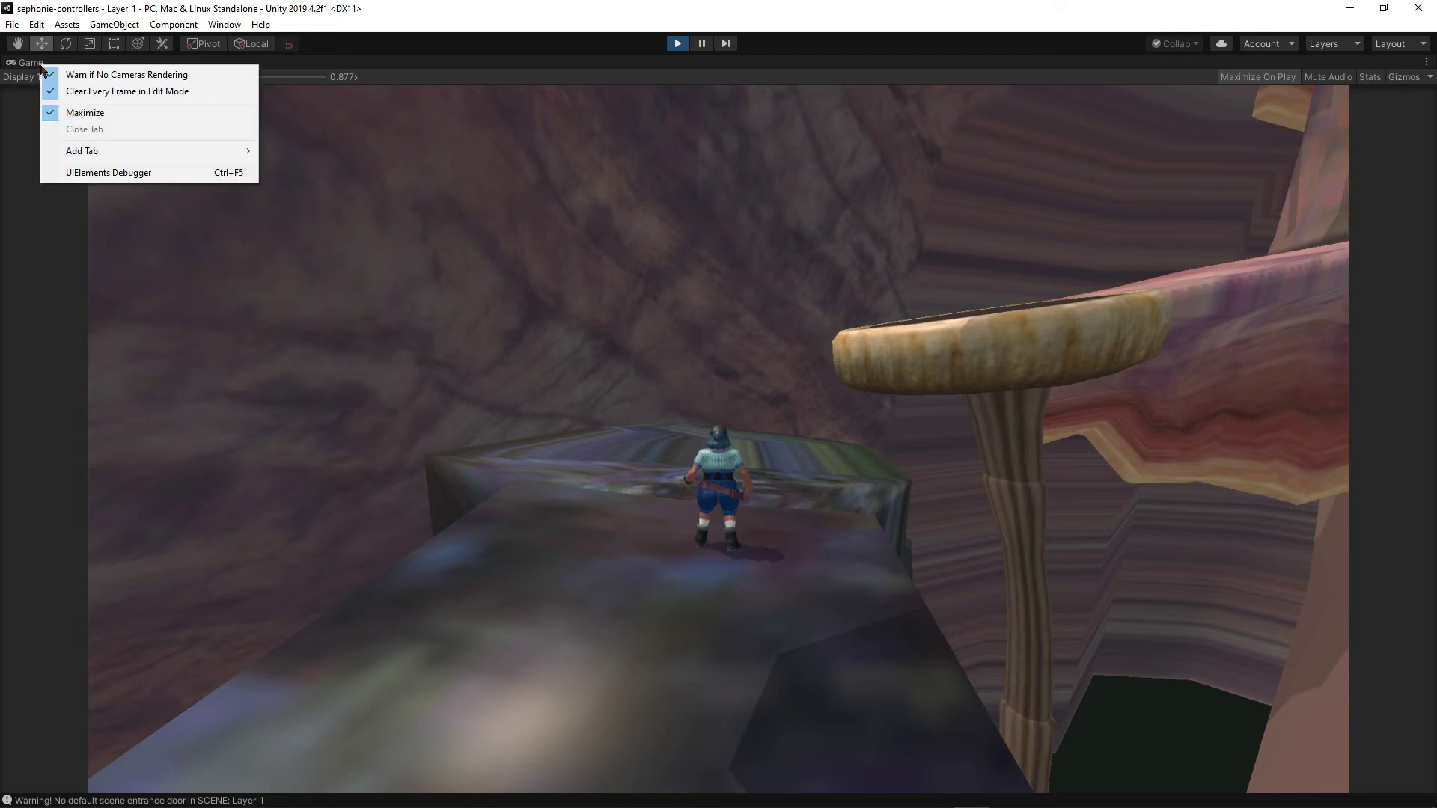
{"action": "left_click", "coordinate": [83, 114]}
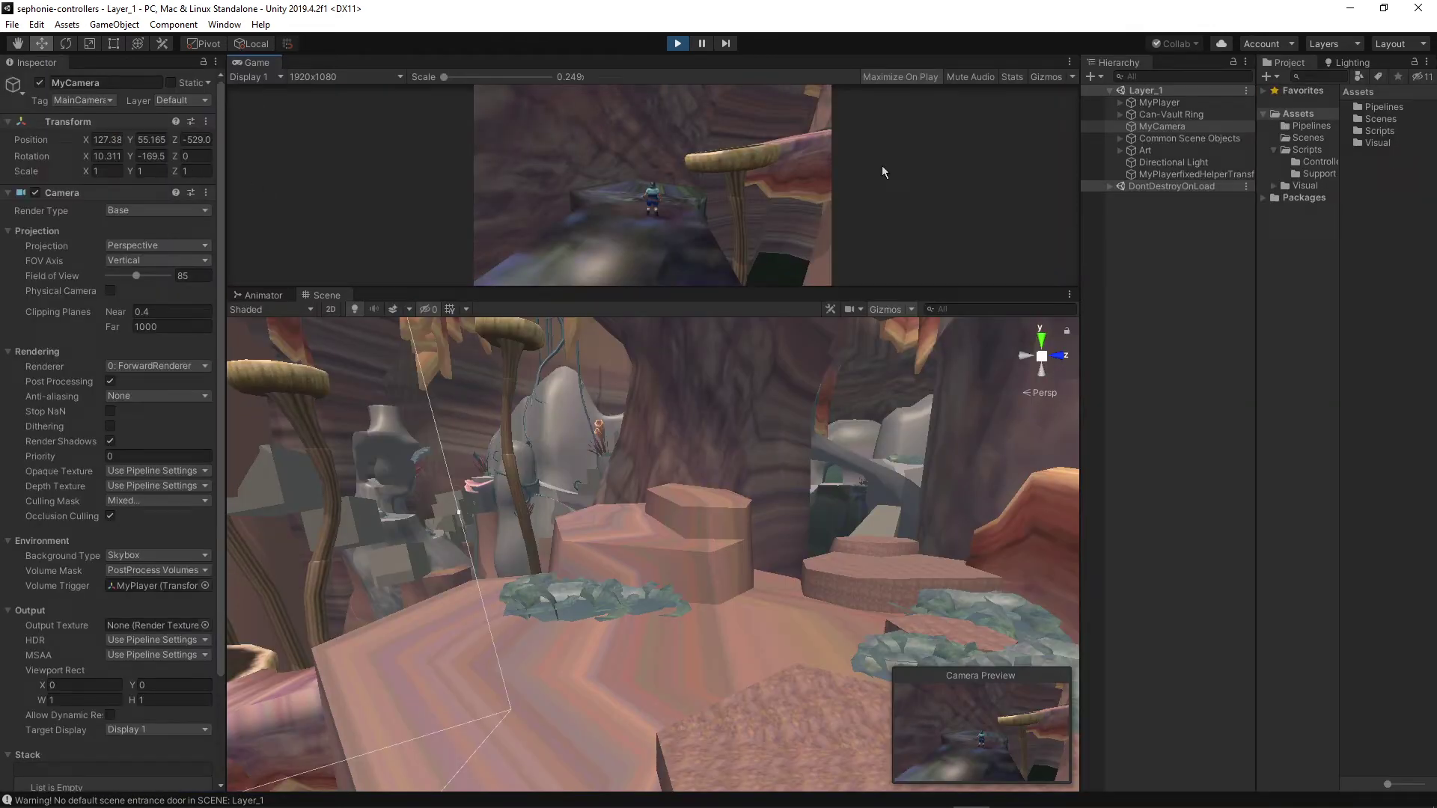
{"action": "left_click", "coordinate": [1171, 104]}
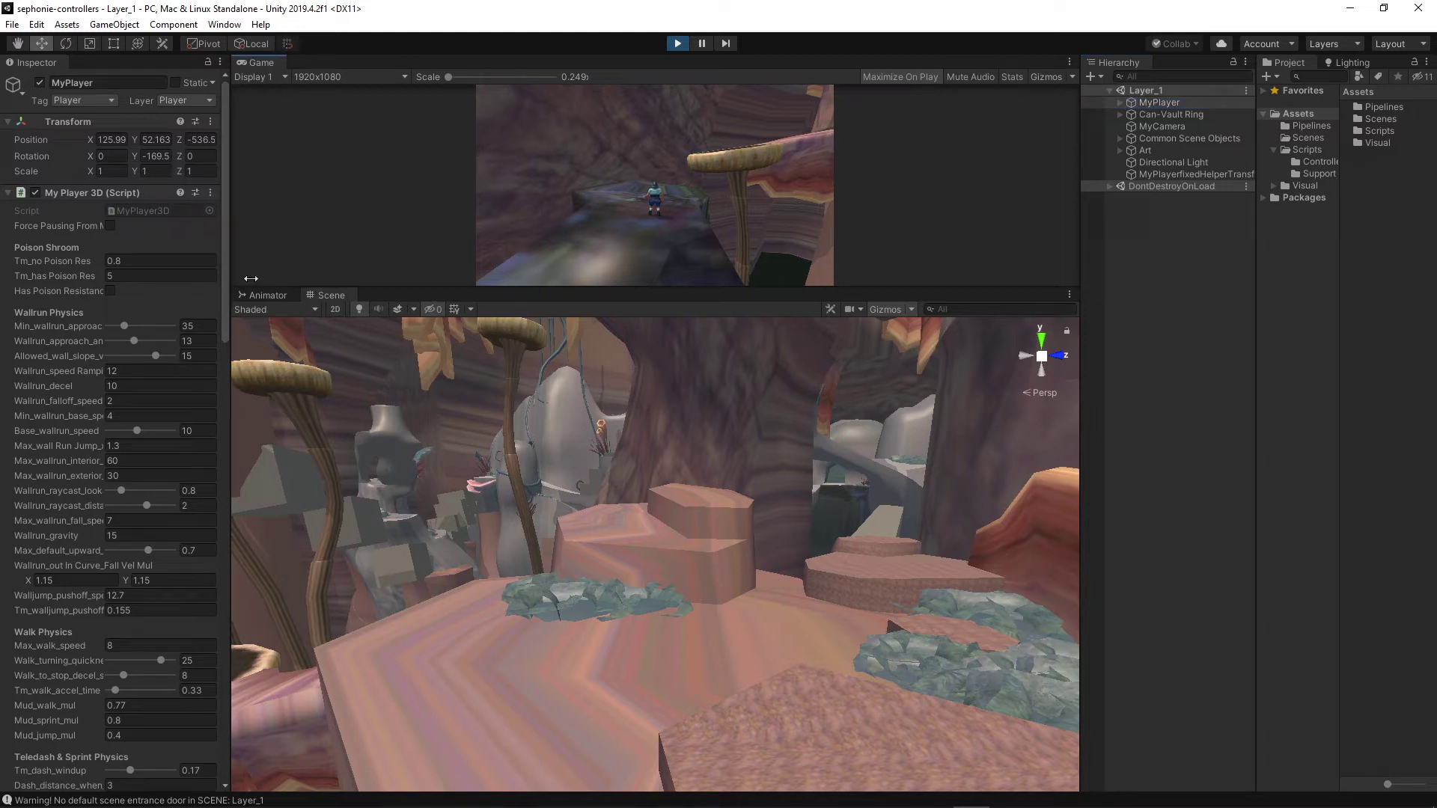
{"action": "left_click_drag", "start_coordinate": [225, 275], "coordinate": [344, 273]}
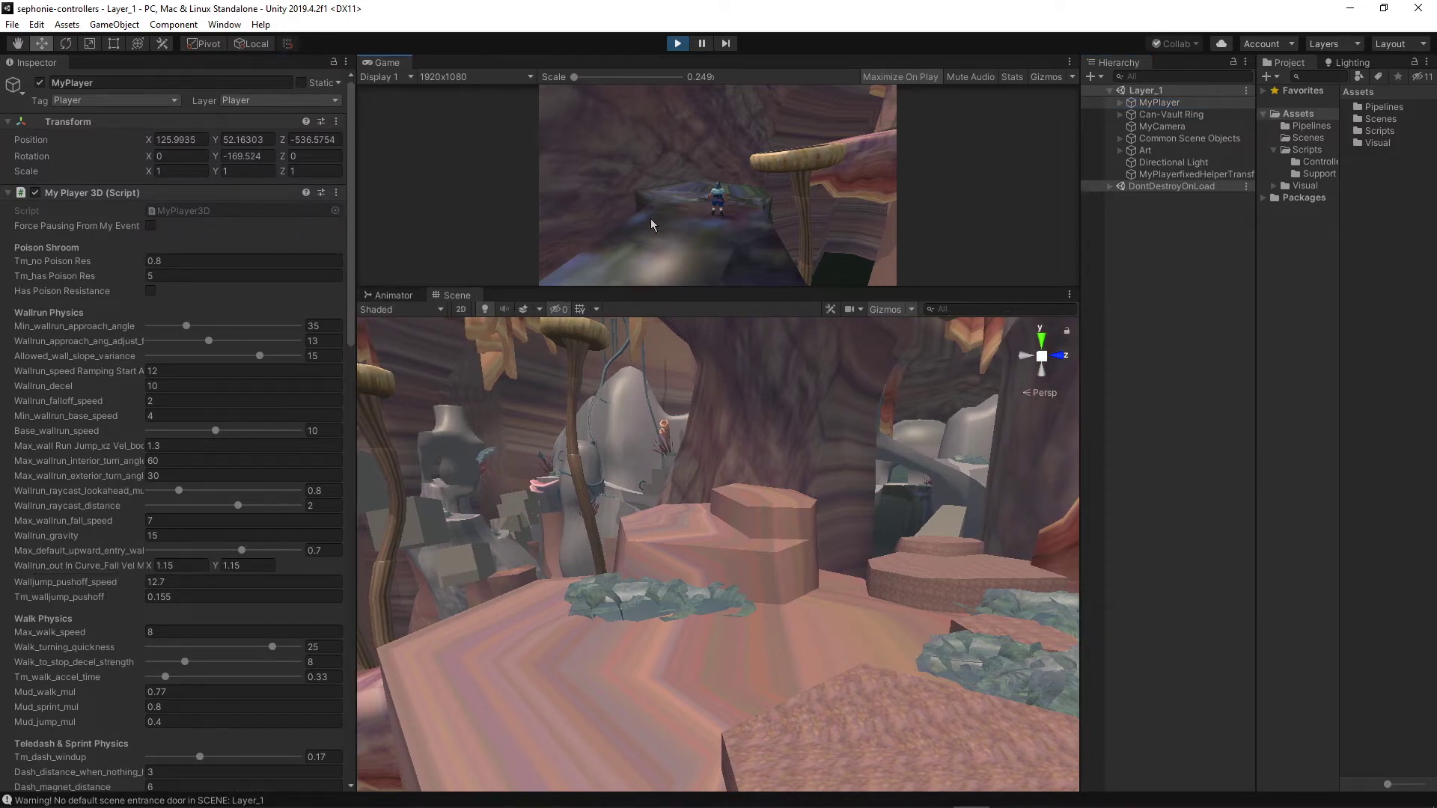
{"action": "left_click_drag", "start_coordinate": [673, 287], "coordinate": [569, 599]}
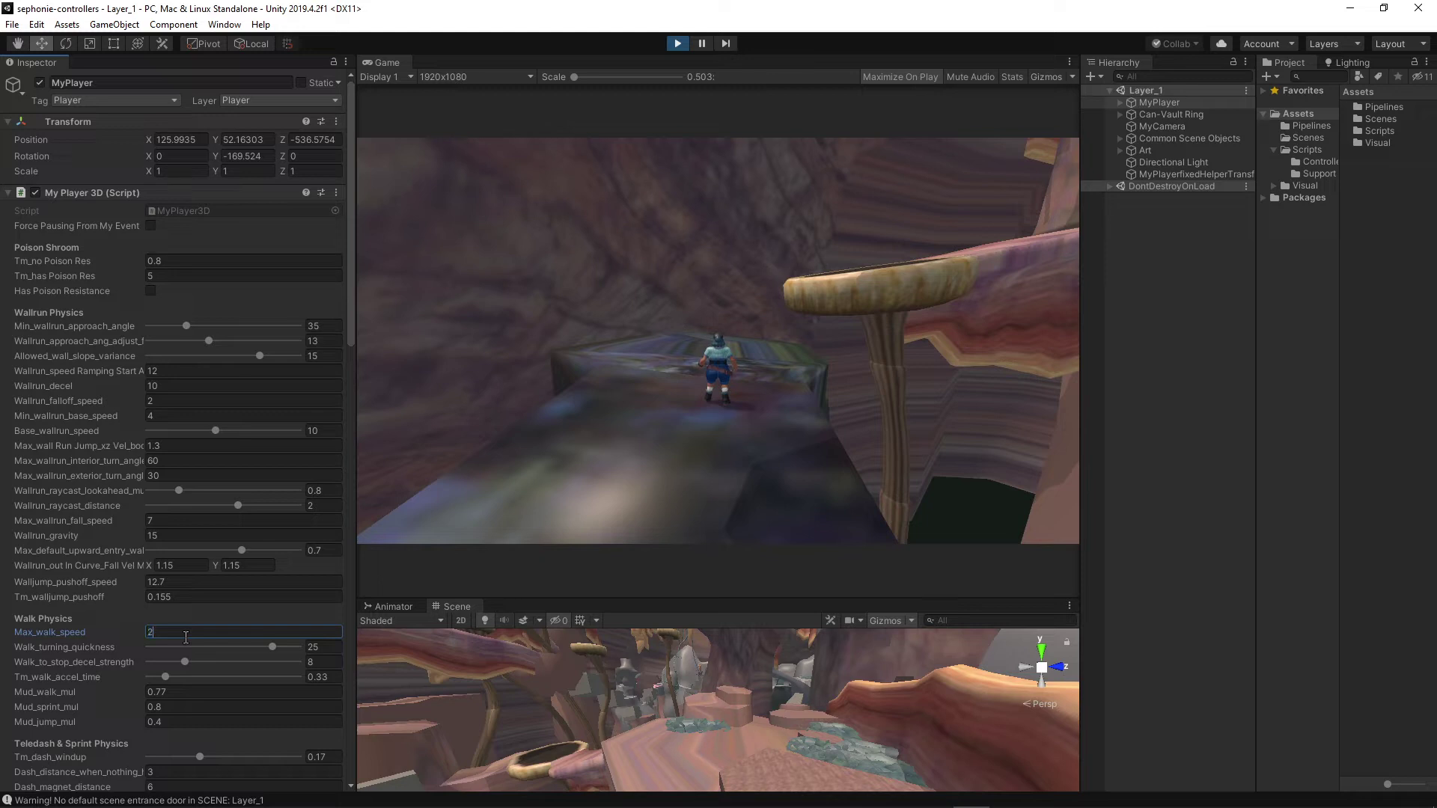
- Set MyPlayer's Max_walk_speed to 24 and test running and jumping across the ledges
{"action": "key", "text": "w"}
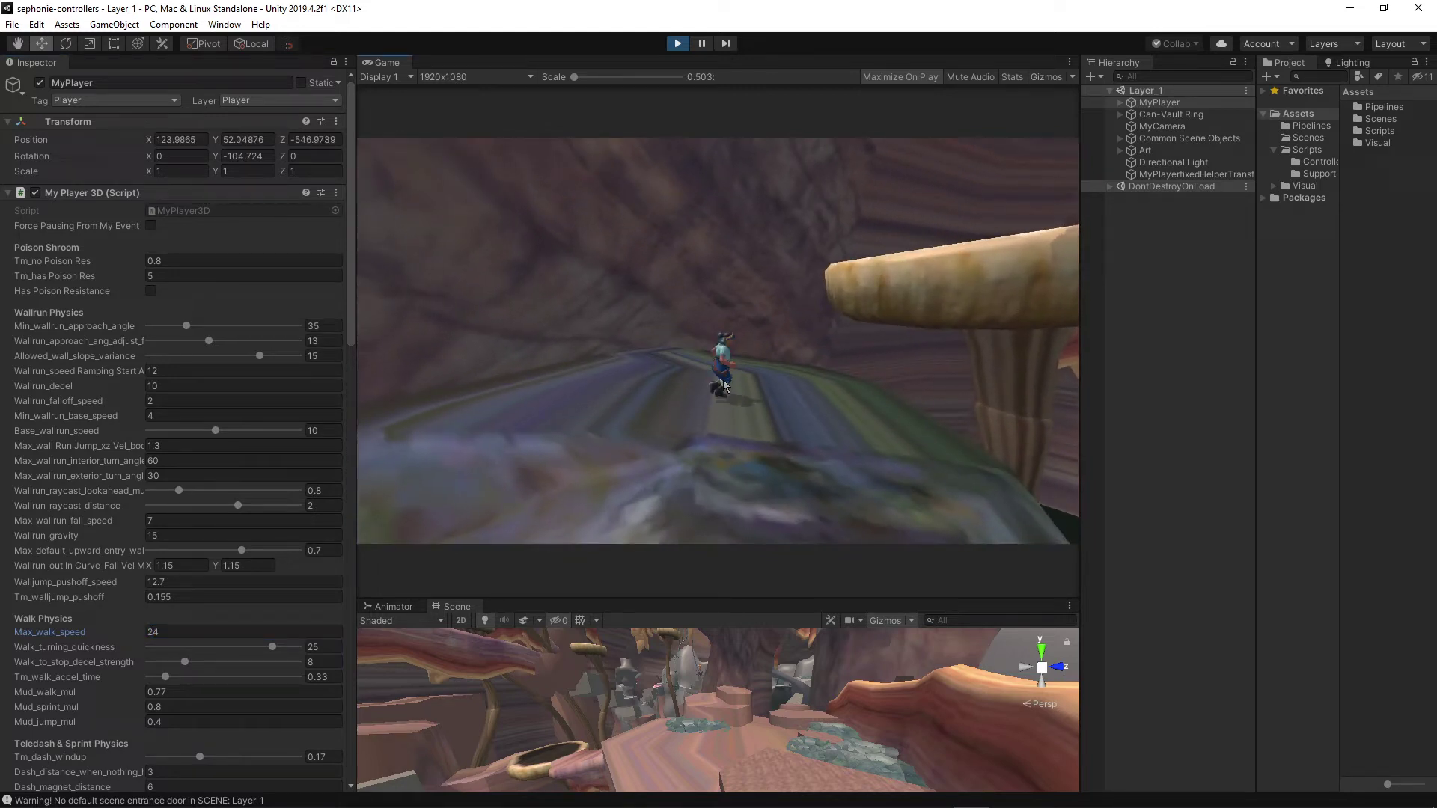
{"action": "key", "text": "space"}
{"action": "key", "text": "w"}
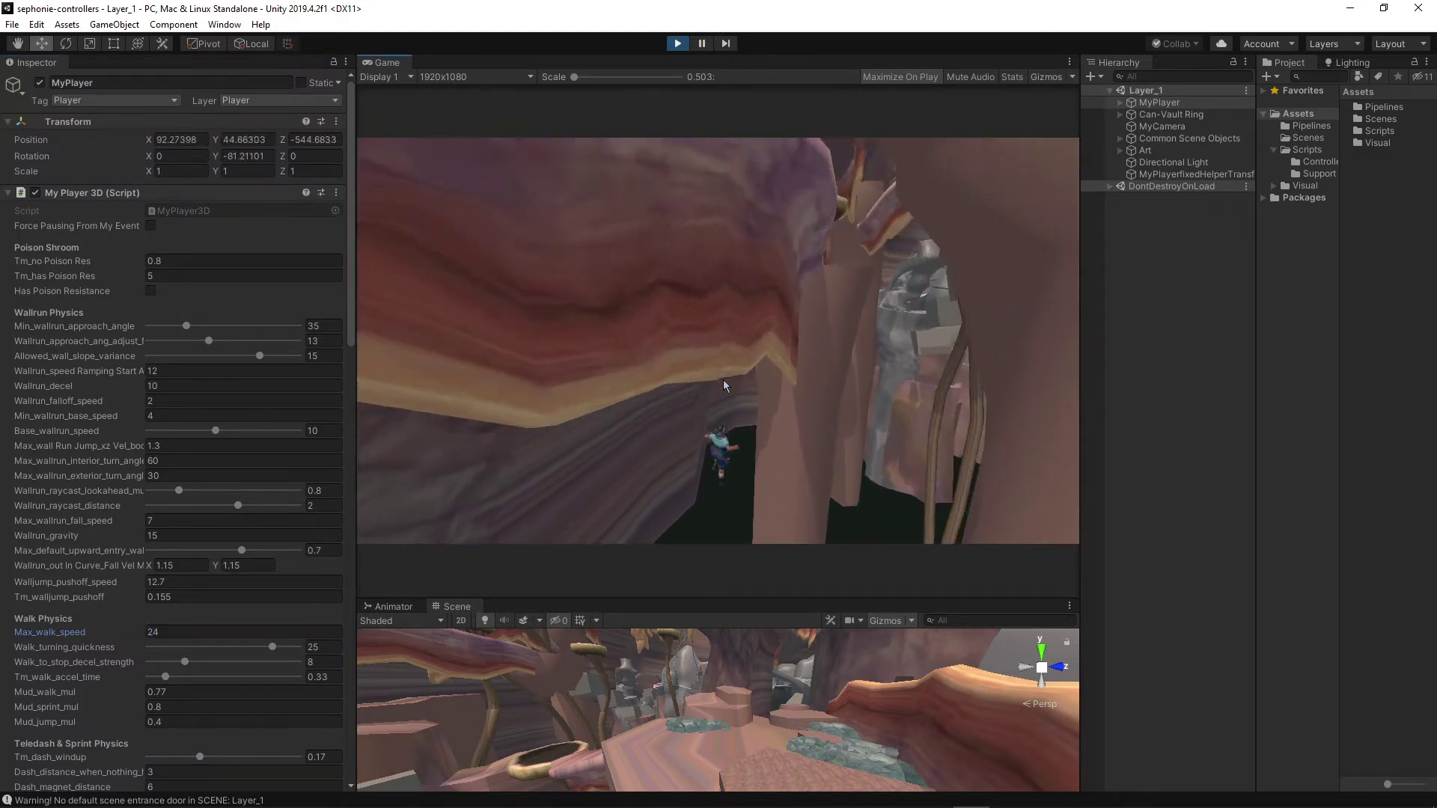
{"action": "key", "text": "space"}
{"action": "key", "text": "space"}
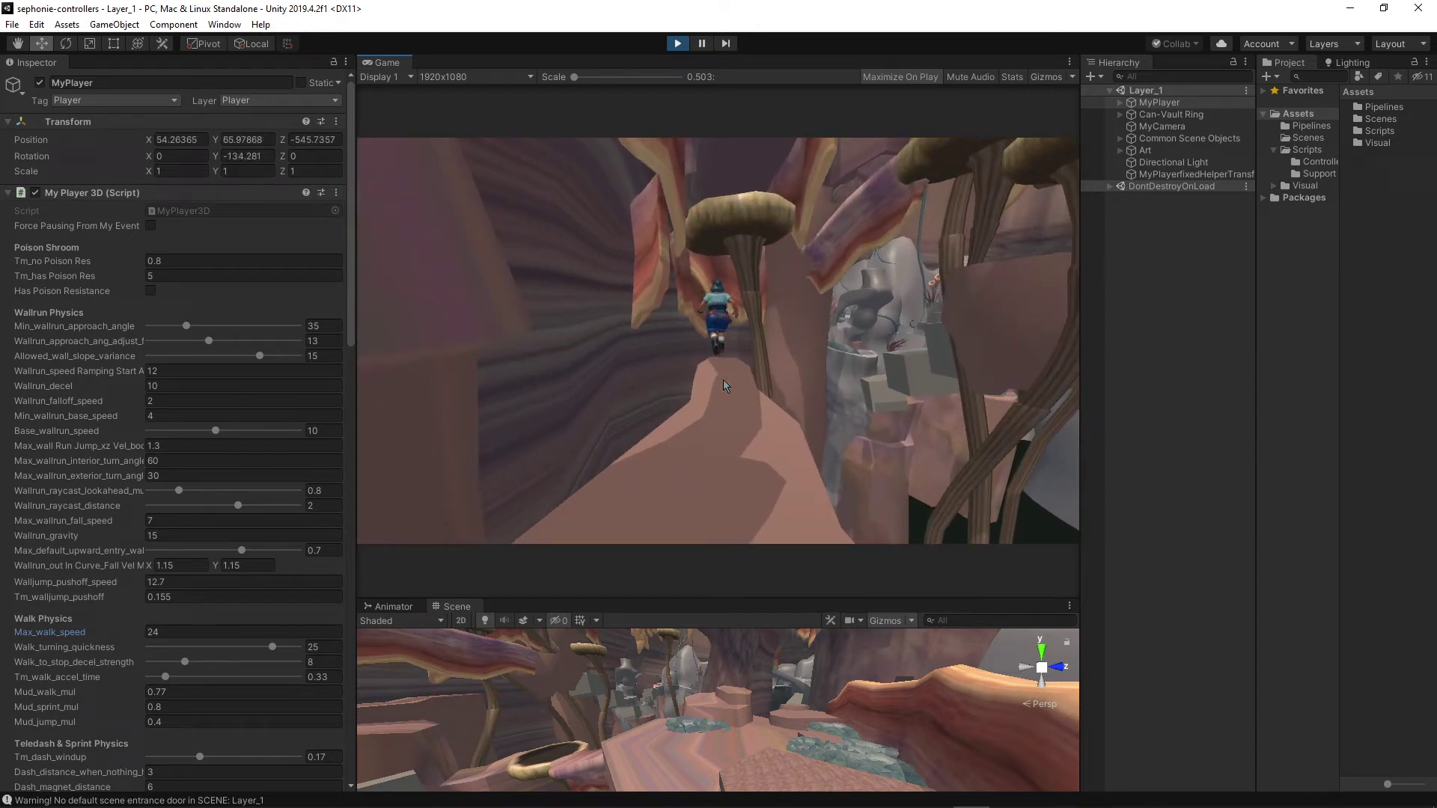
{"action": "key", "text": "w"}
{"action": "key", "text": "w"}
{"action": "key", "text": "space"}
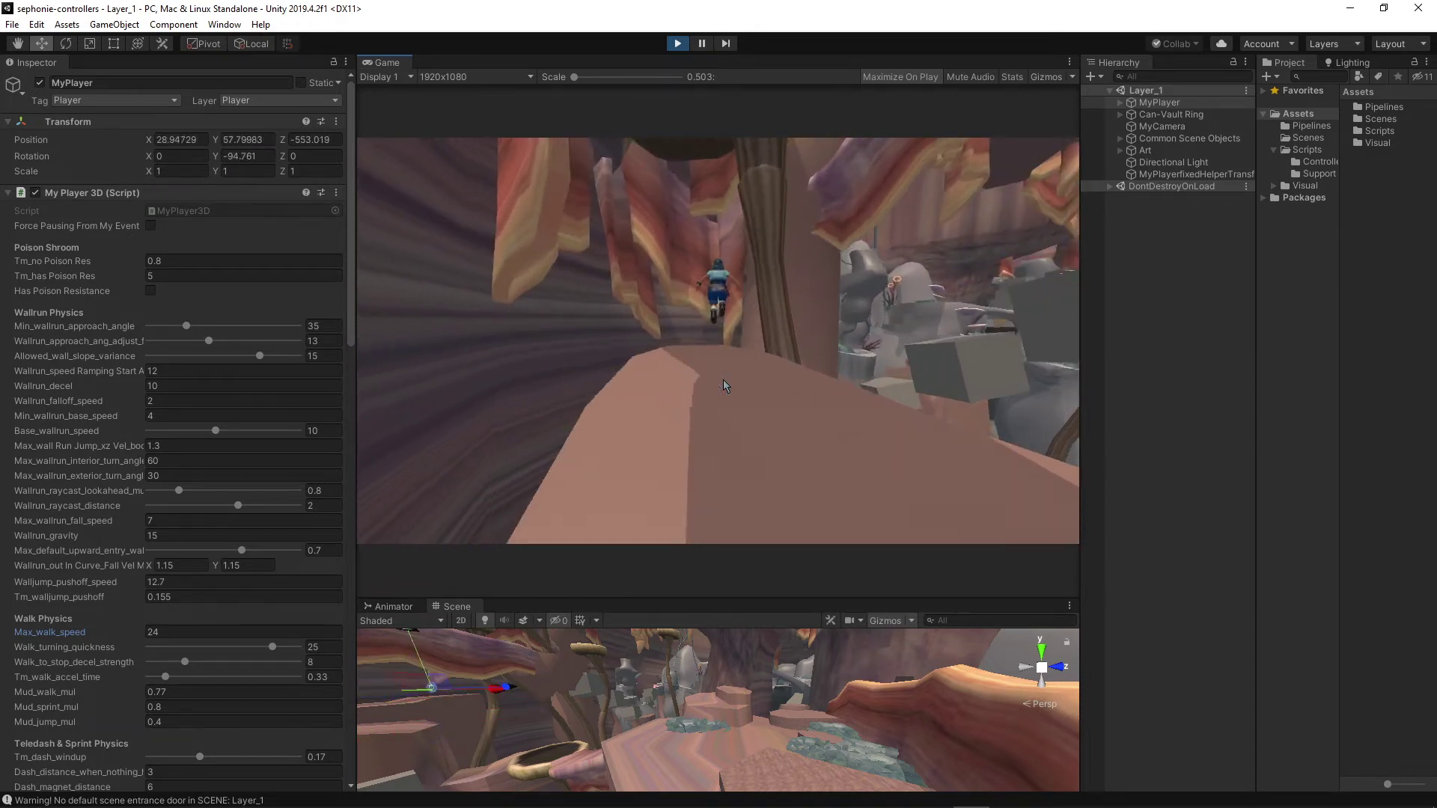
{"action": "key", "text": "s"}
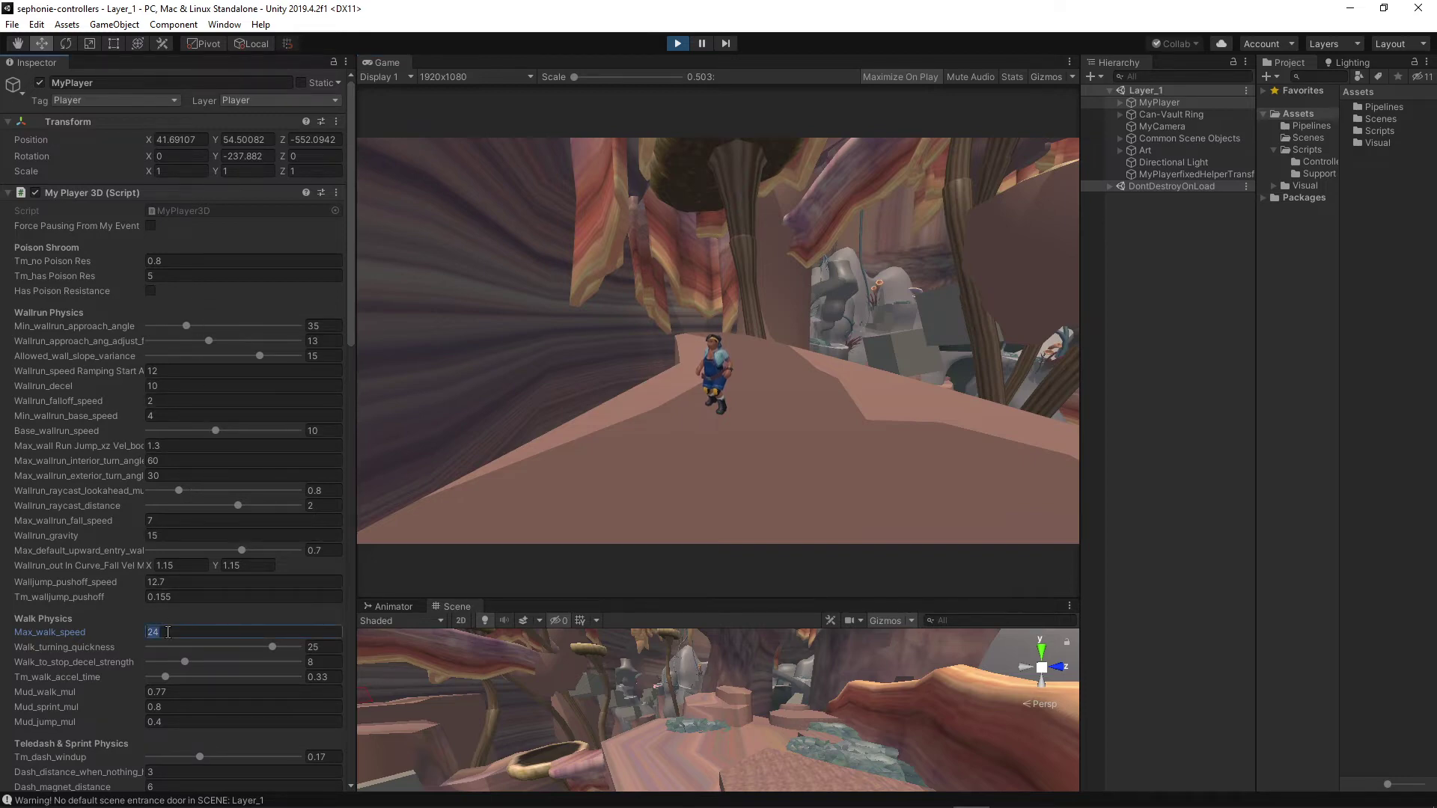
- Set MyPlayer's Max_walk_speed to 100 and test repeated jumps through the level
{"action": "key", "text": "w"}
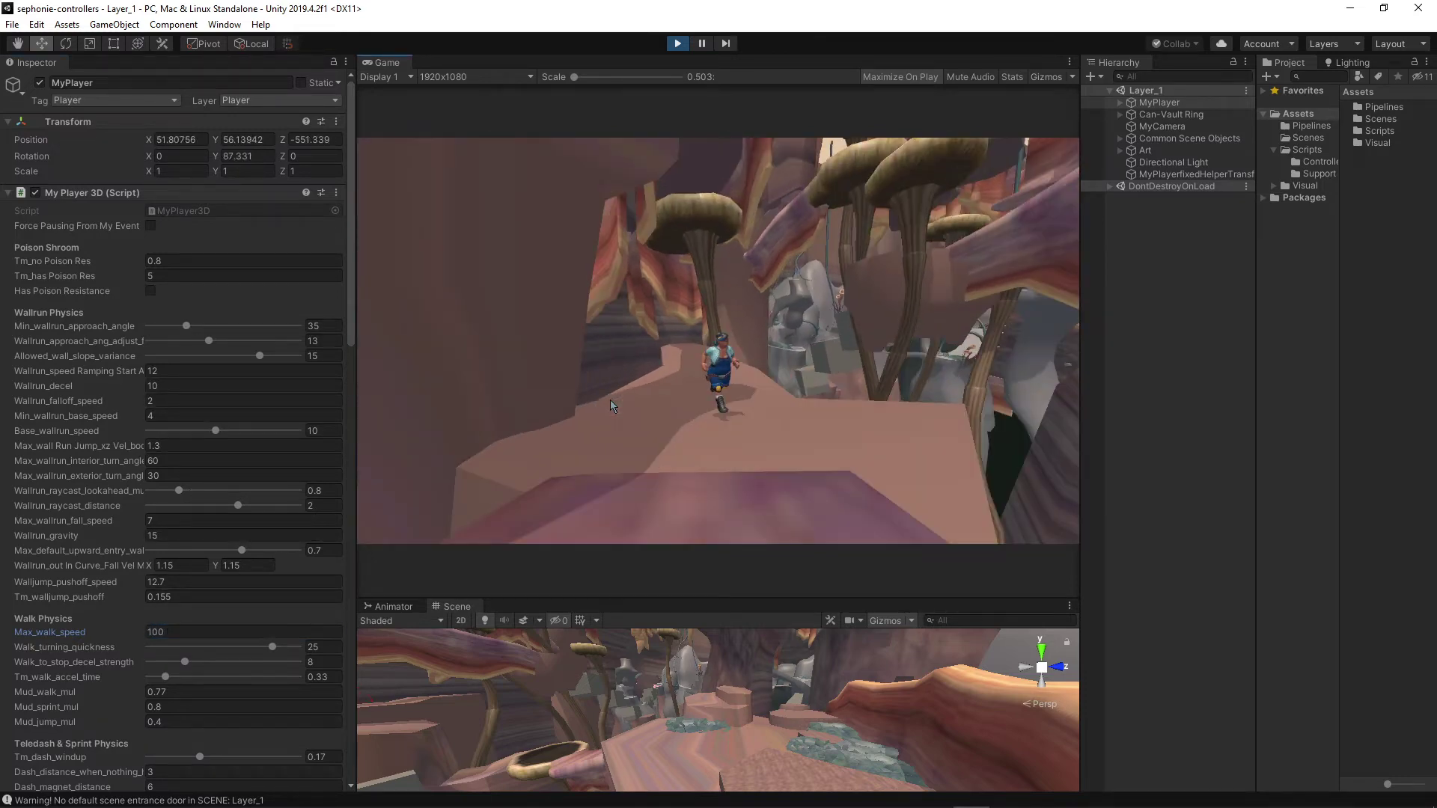
{"action": "key", "text": "space"}
{"action": "key", "text": "space"}
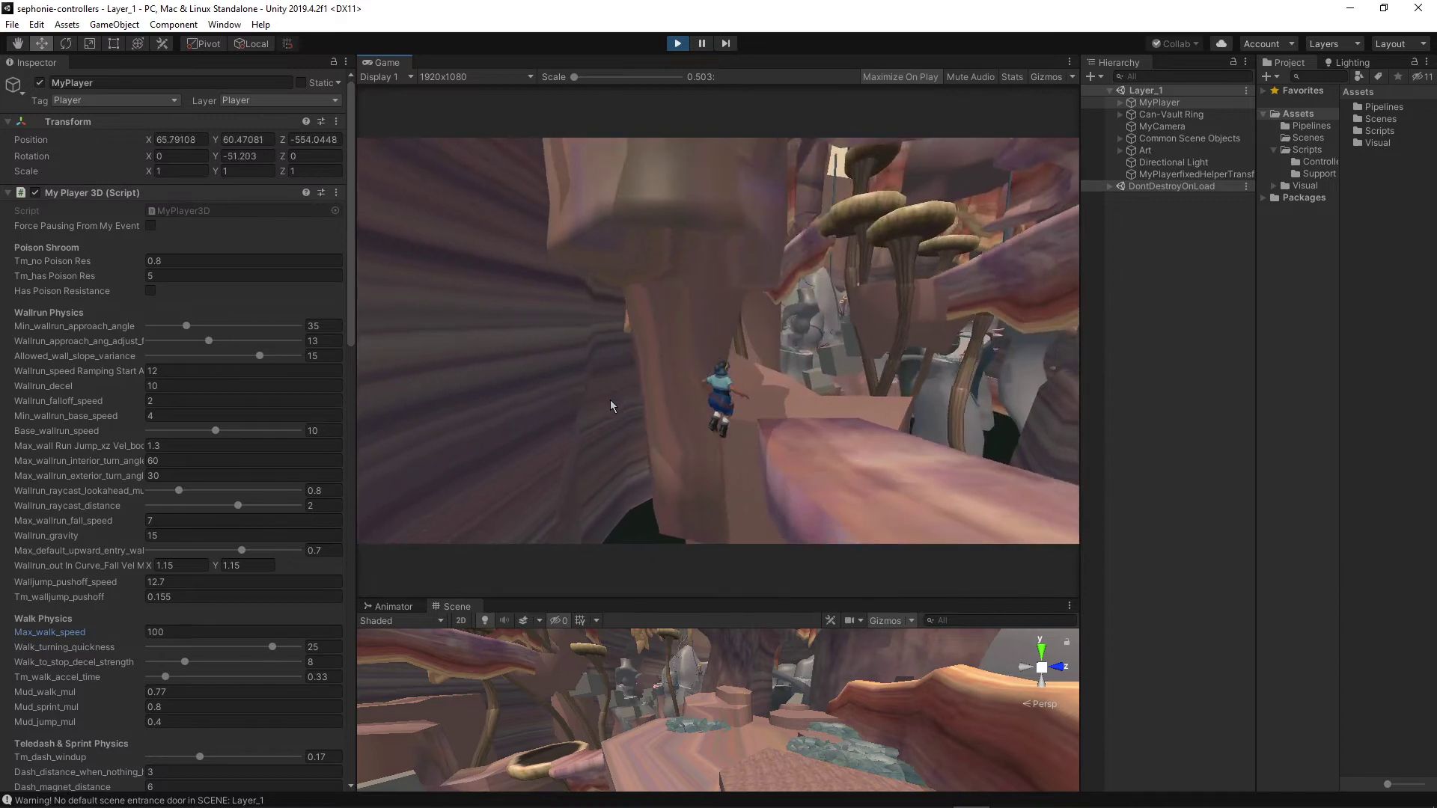
{"action": "key", "text": "space"}
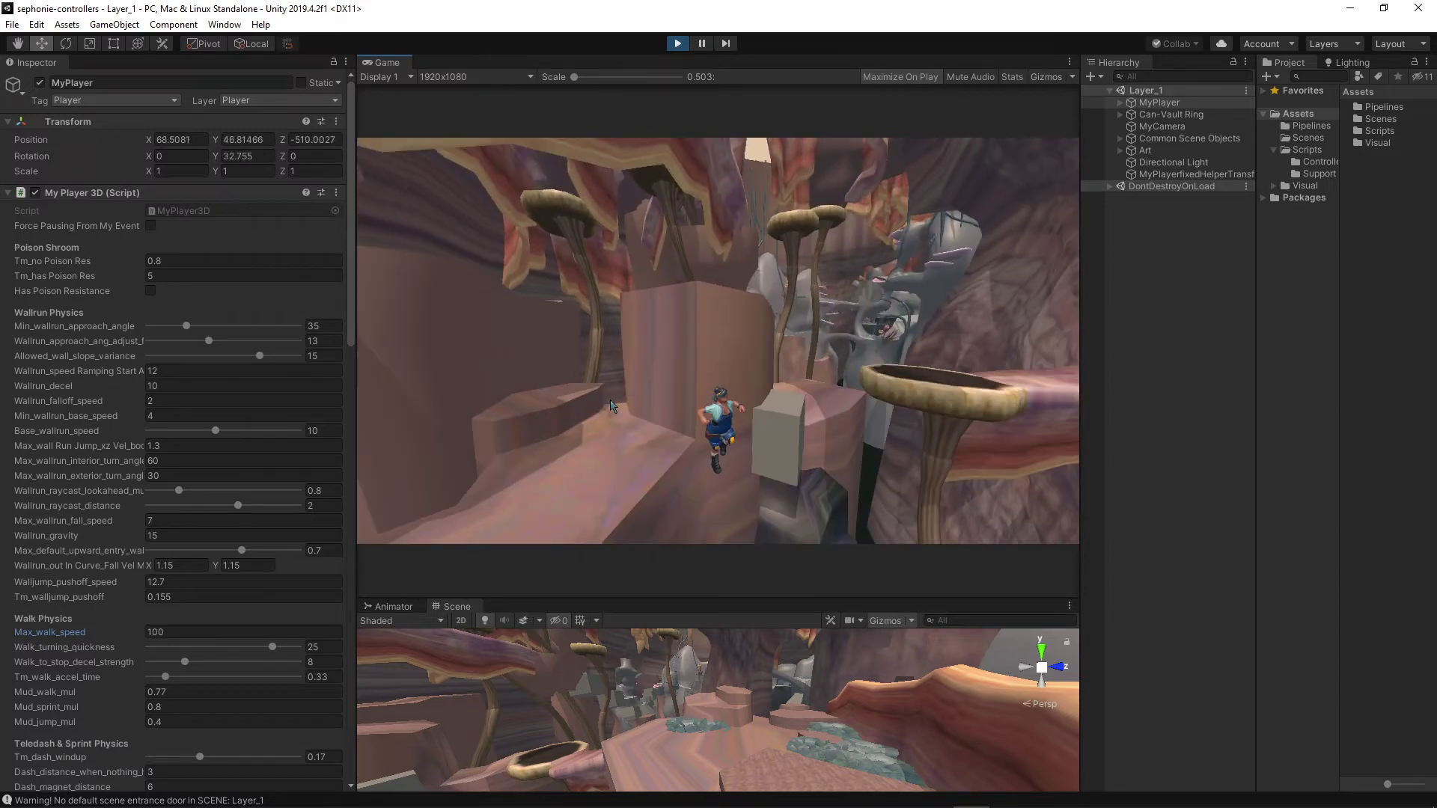
{"action": "key", "text": "space"}
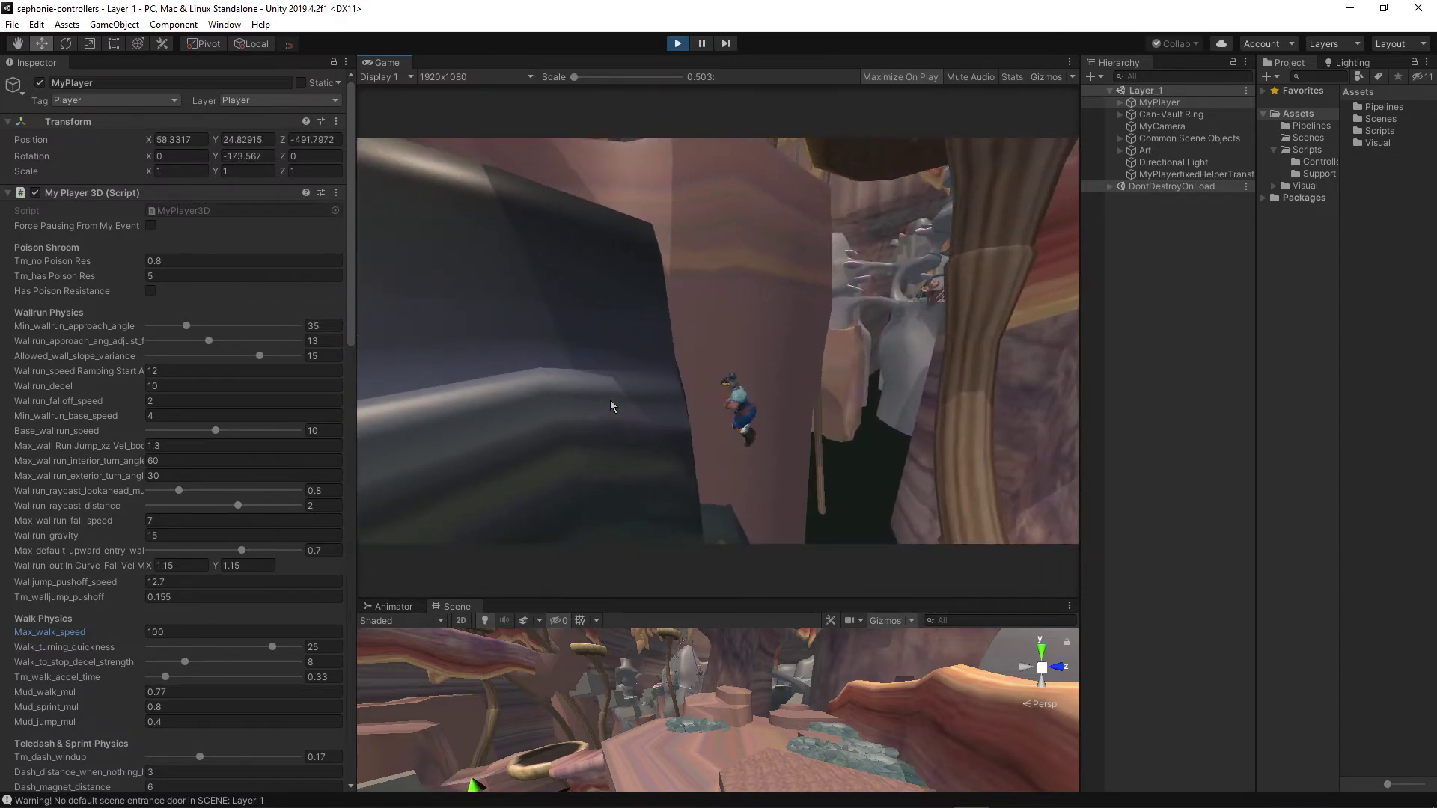
{"action": "key", "text": "space"}
{"action": "key", "text": "space"}
{"action": "key", "text": "space"}
{"action": "key", "text": "space"}
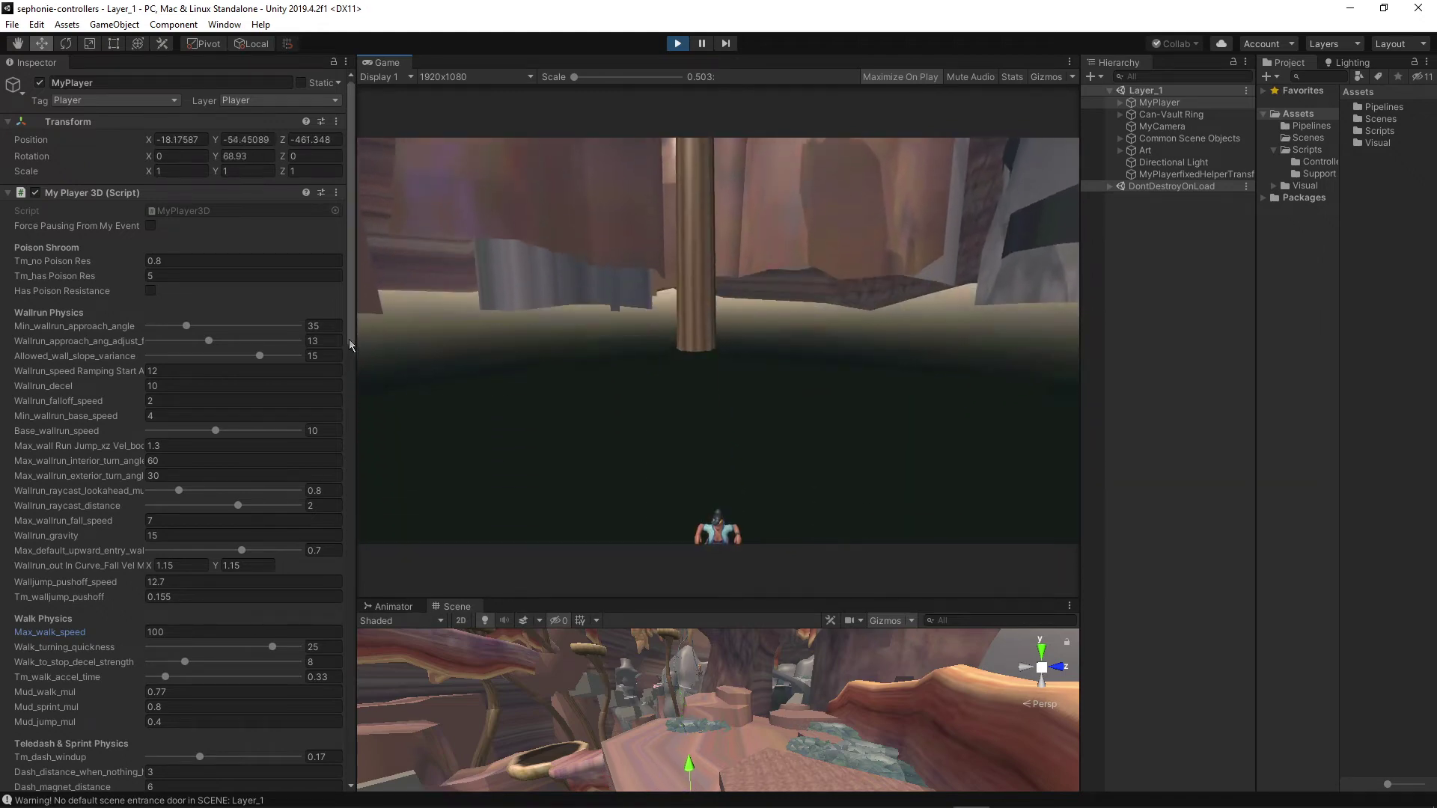
- Look through all the physics settings of MyPlayer's My Player 3D script and return to the start of the list
{"action": "left_click_drag", "start_coordinate": [349, 339], "coordinate": [376, 357]}
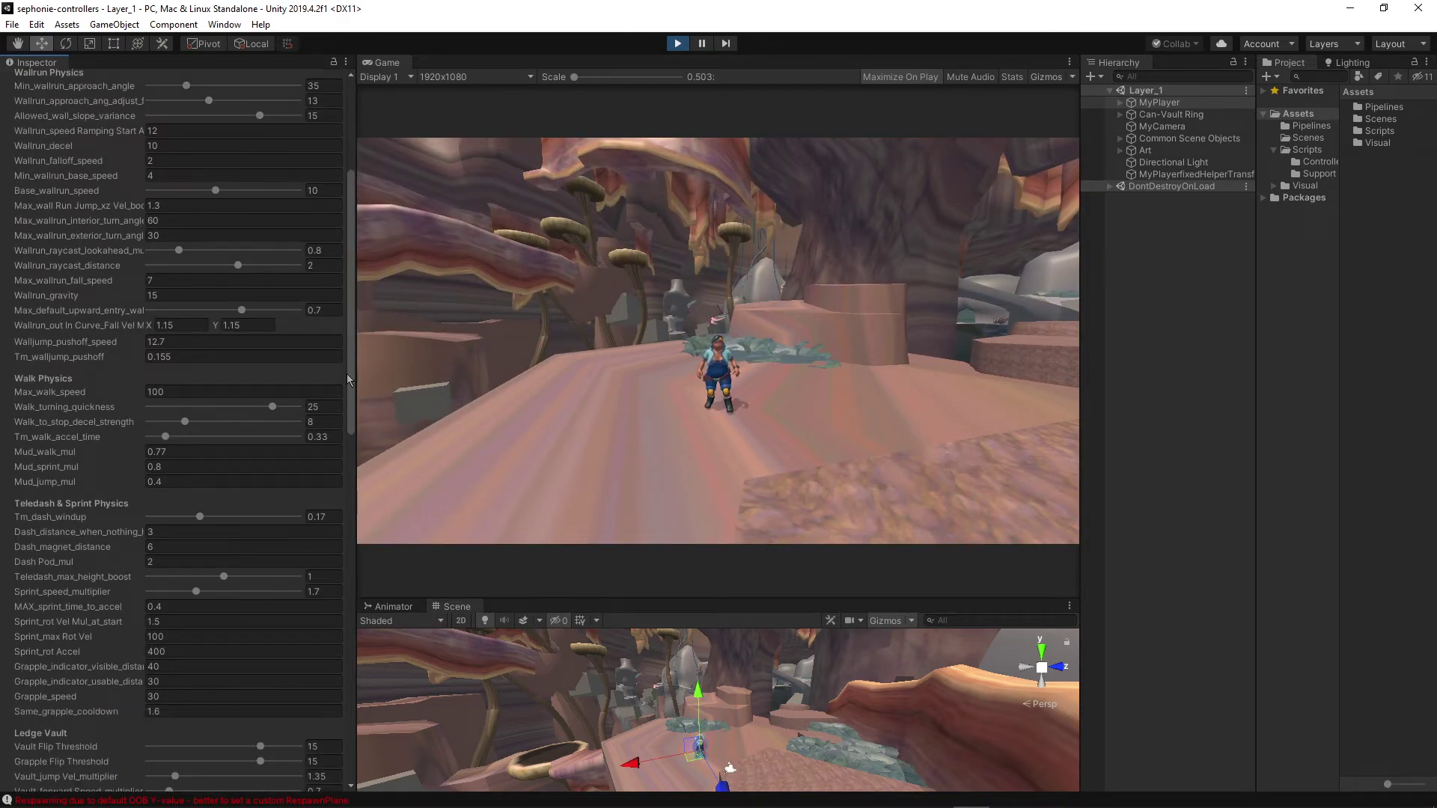
{"action": "left_click_drag", "start_coordinate": [347, 374], "coordinate": [307, 621]}
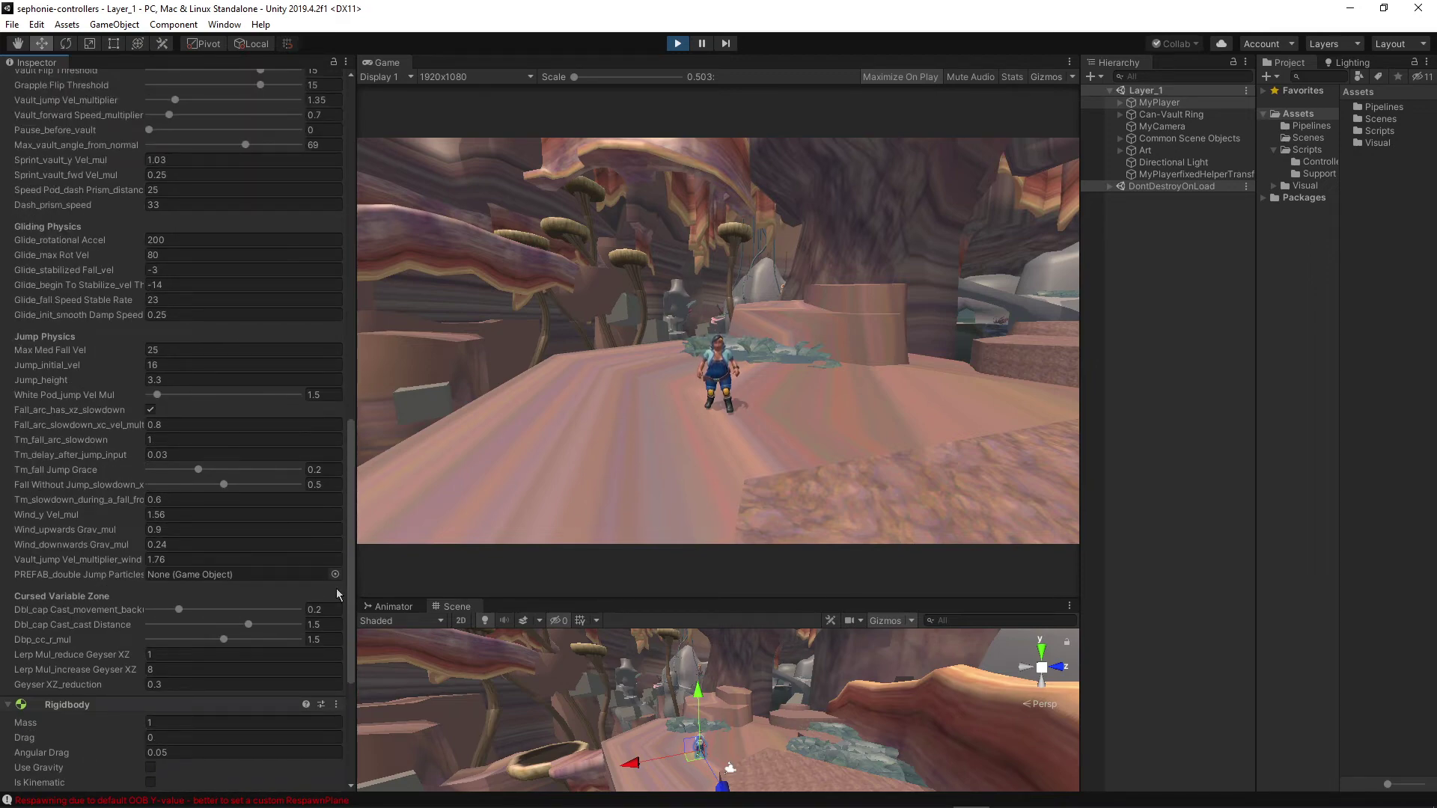
{"action": "left_click_drag", "start_coordinate": [351, 586], "coordinate": [345, 240]}
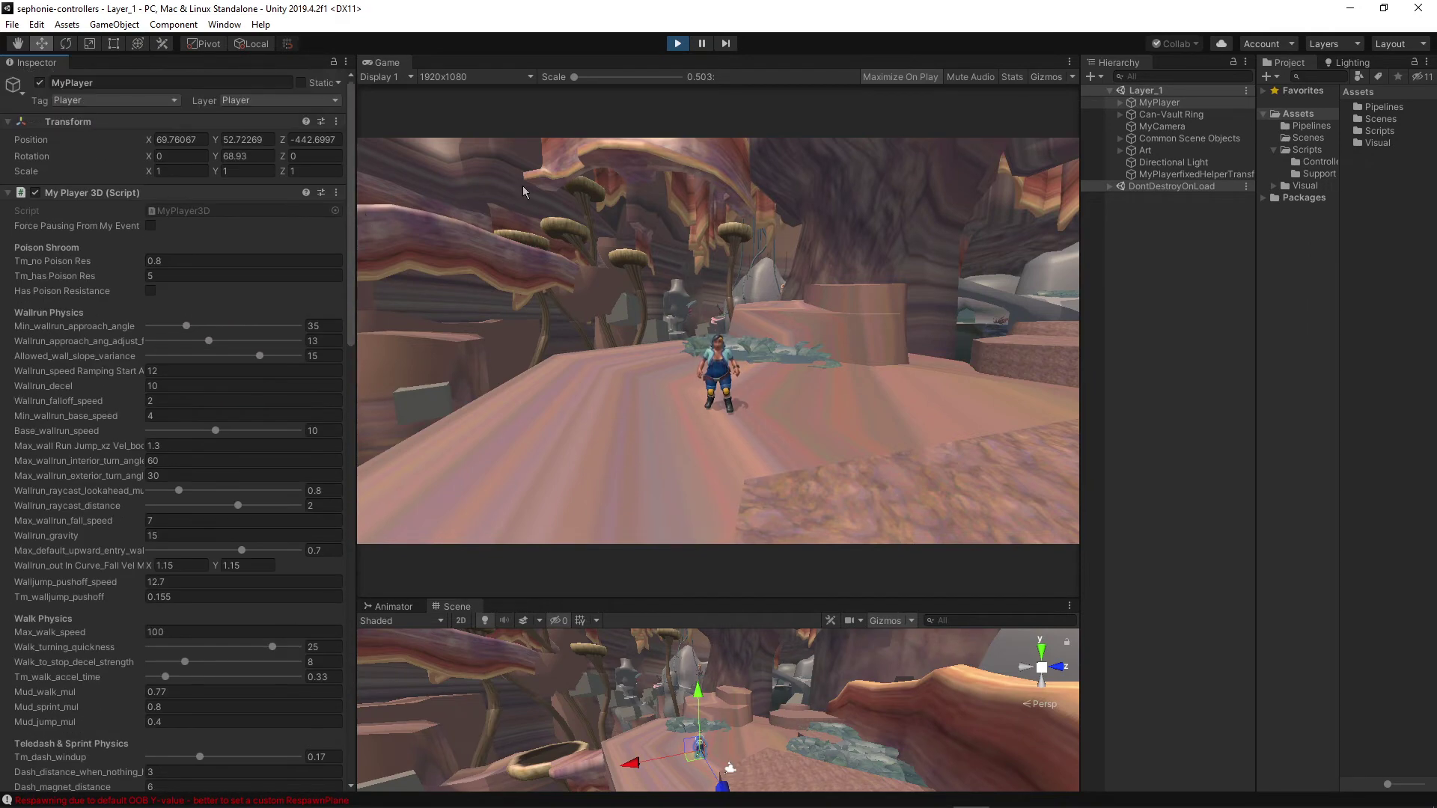
- Select MyCamera and examine the settings and camera offsets of its My Camera script
{"action": "left_click", "coordinate": [1161, 126]}
{"action": "left_click_drag", "start_coordinate": [345, 311], "coordinate": [349, 745]}
{"action": "left_click", "coordinate": [154, 723]}
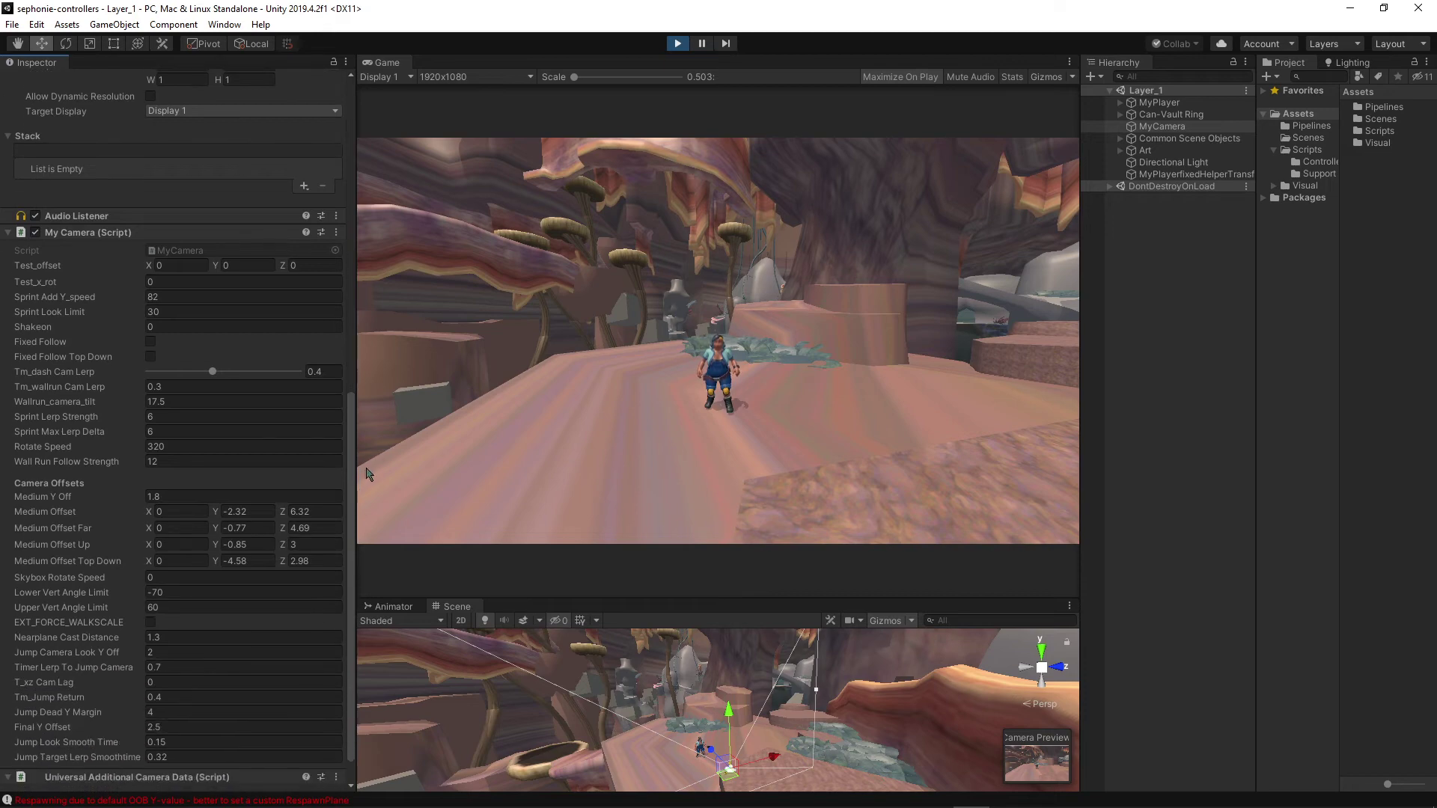
- Move the character around, change MyCamera's Medium Offset to Y -2.59 and Z 43.78, and stop Play mode
{"action": "key", "text": "w"}
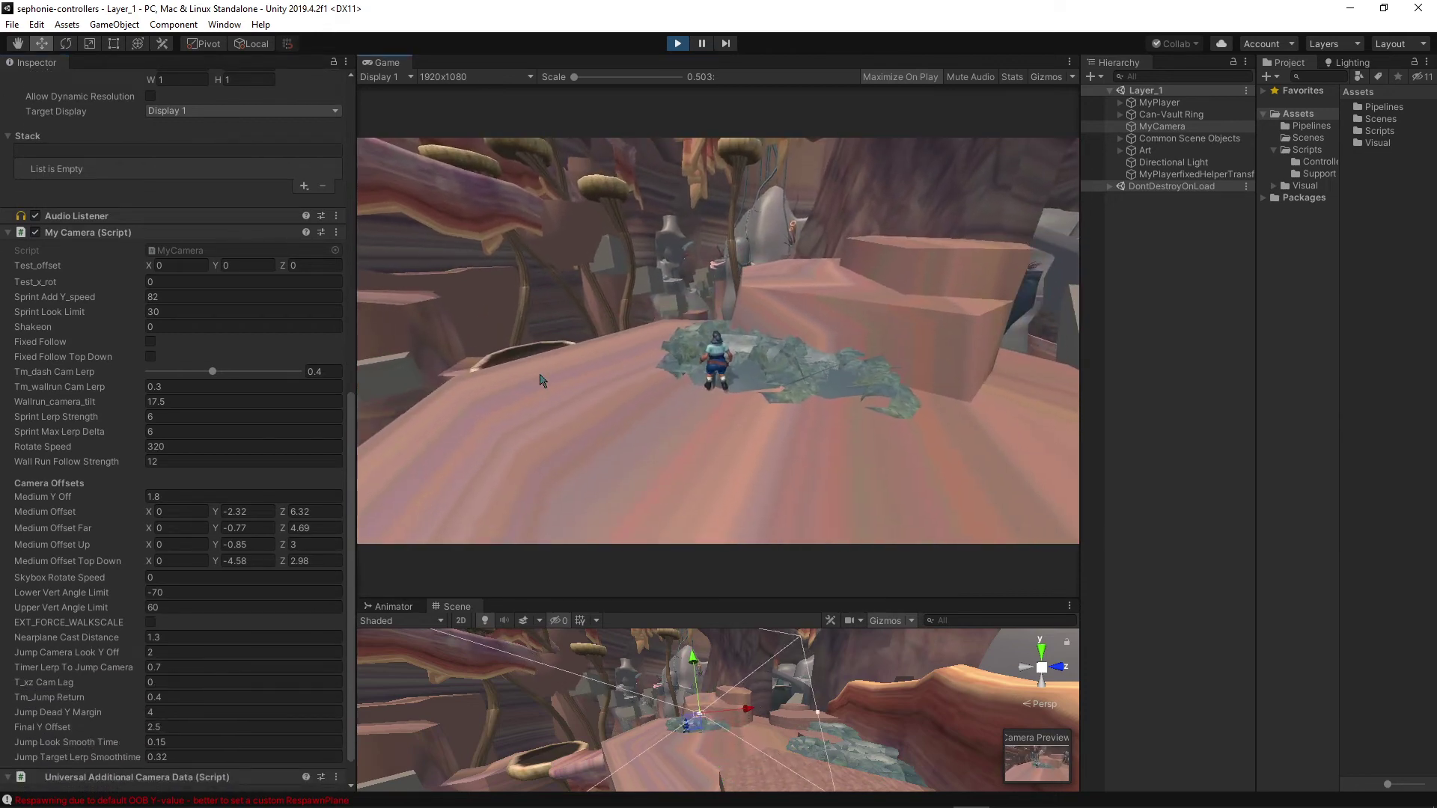
{"action": "key", "text": "a"}
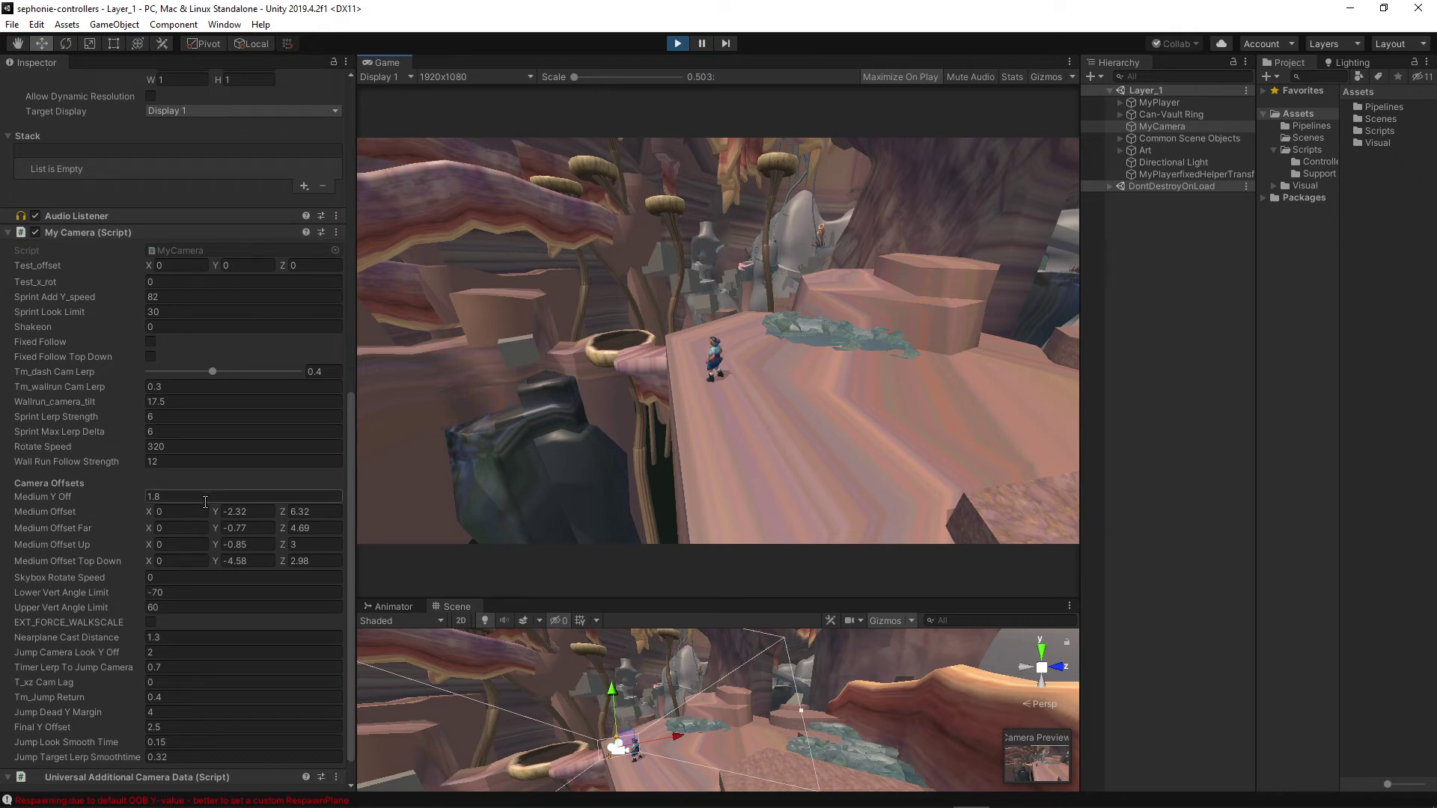
{"action": "left_click_drag", "start_coordinate": [215, 509], "coordinate": [846, 430]}
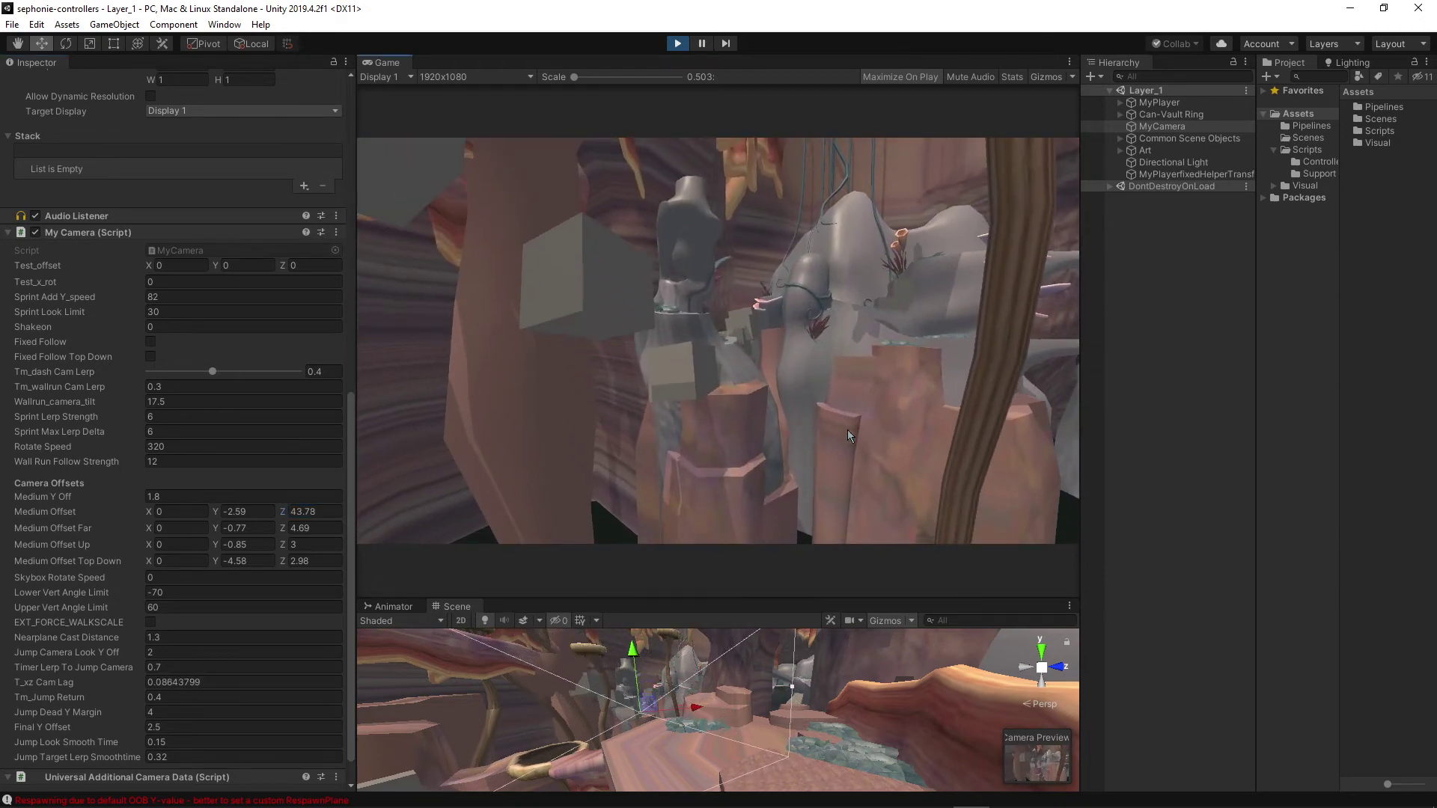
{"action": "left_click", "coordinate": [677, 44]}
- Switch to the browser and replay the Sephonie - Release Date Trailer on YouTube
{"action": "key", "text": "alt+Tab"}
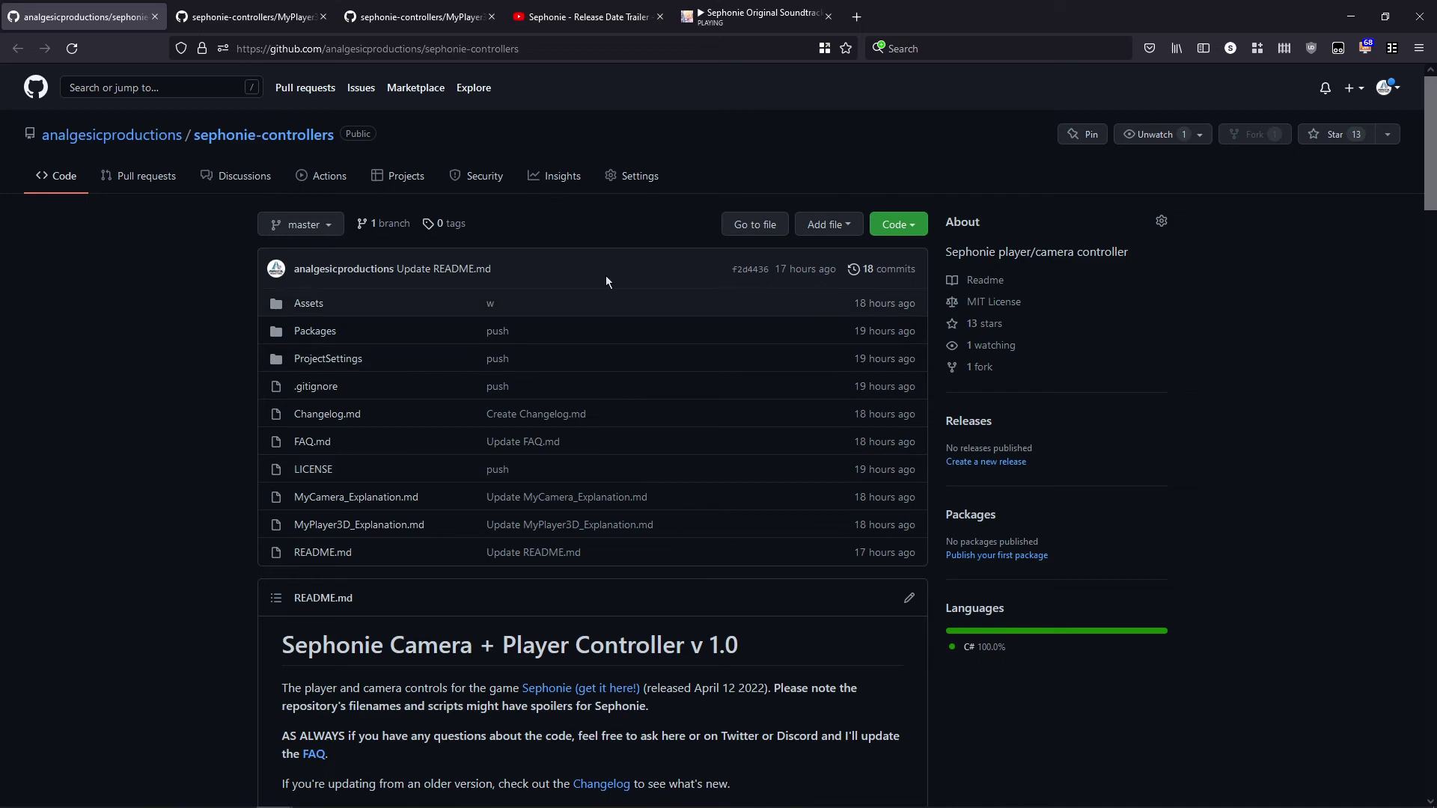
{"action": "left_click", "coordinate": [586, 27]}
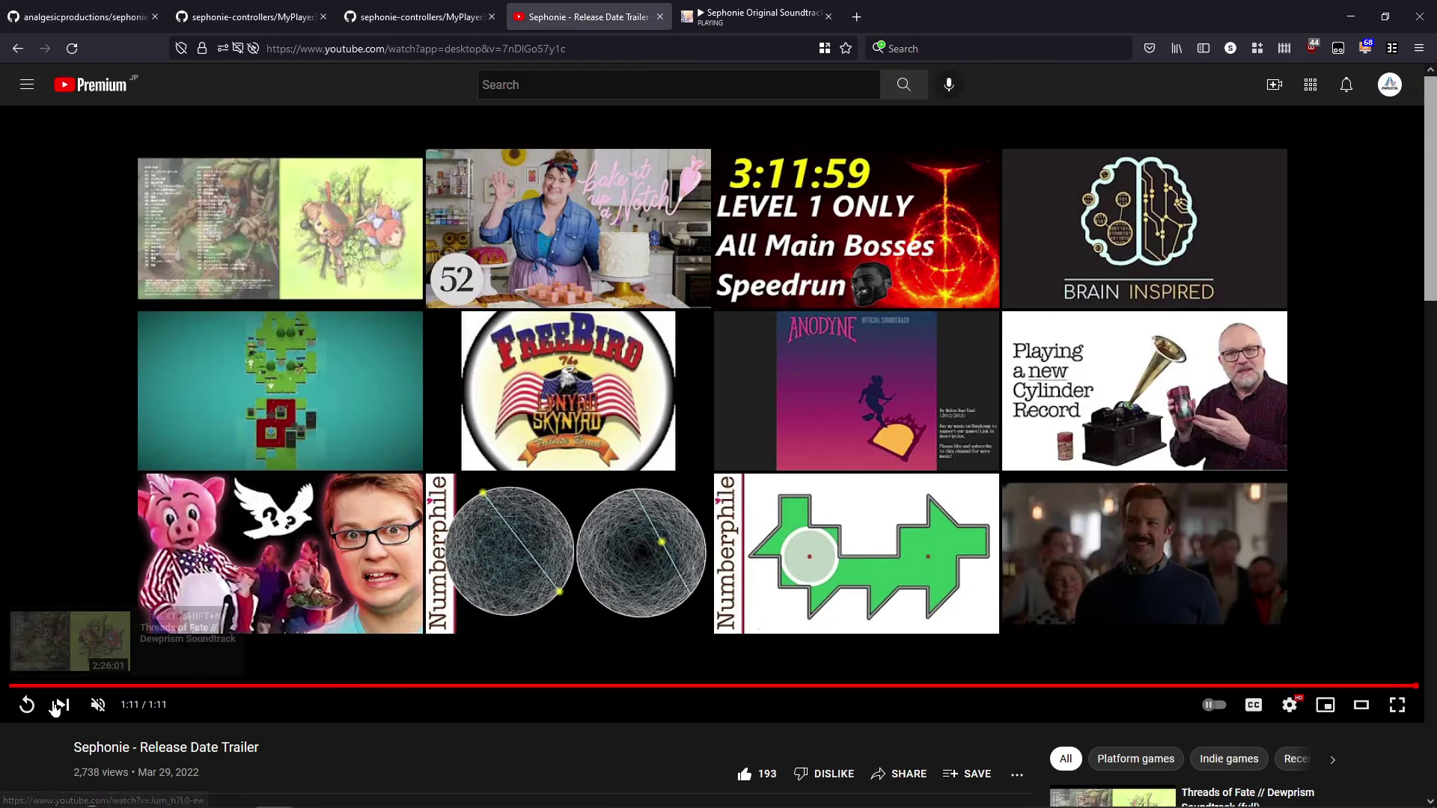
{"action": "left_click", "coordinate": [27, 705]}
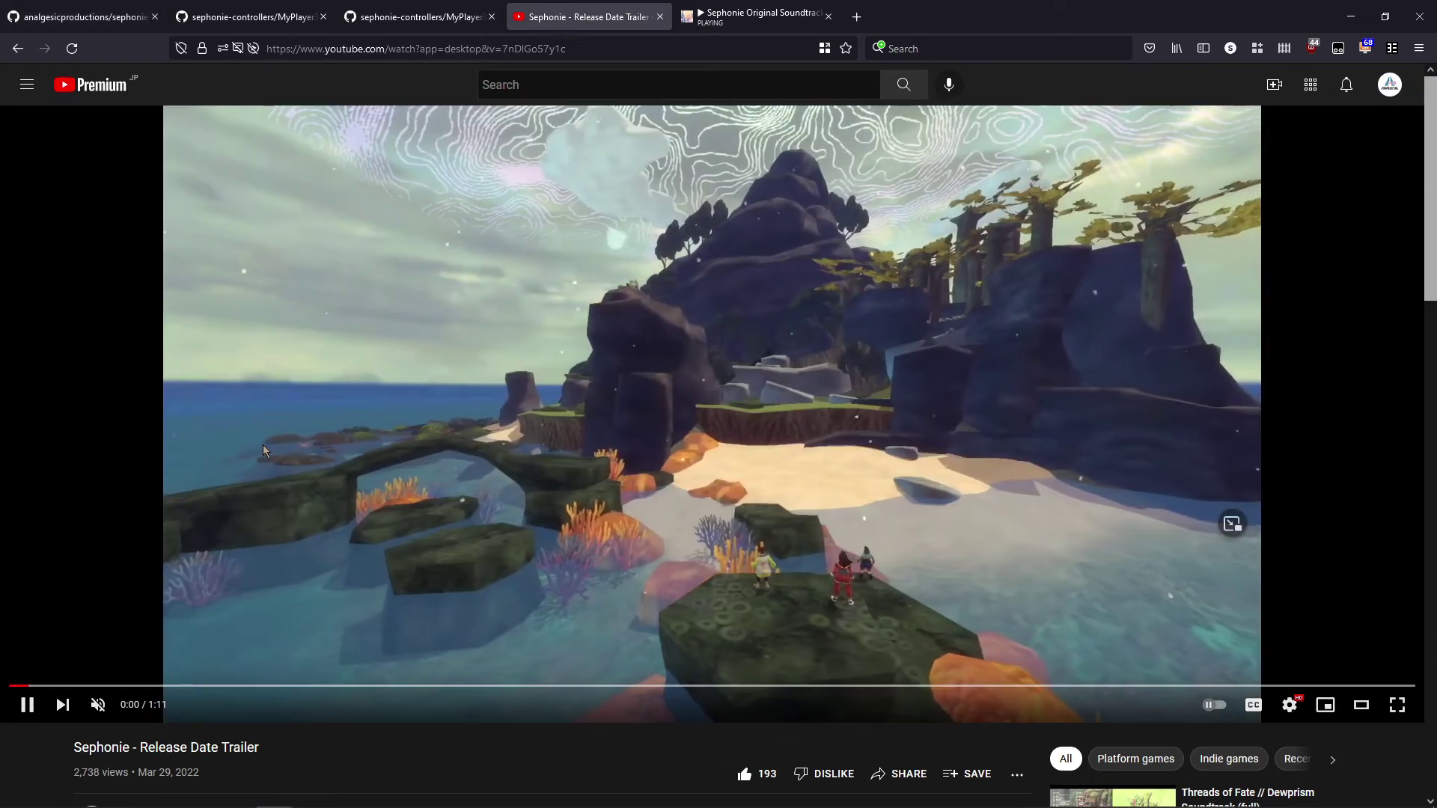